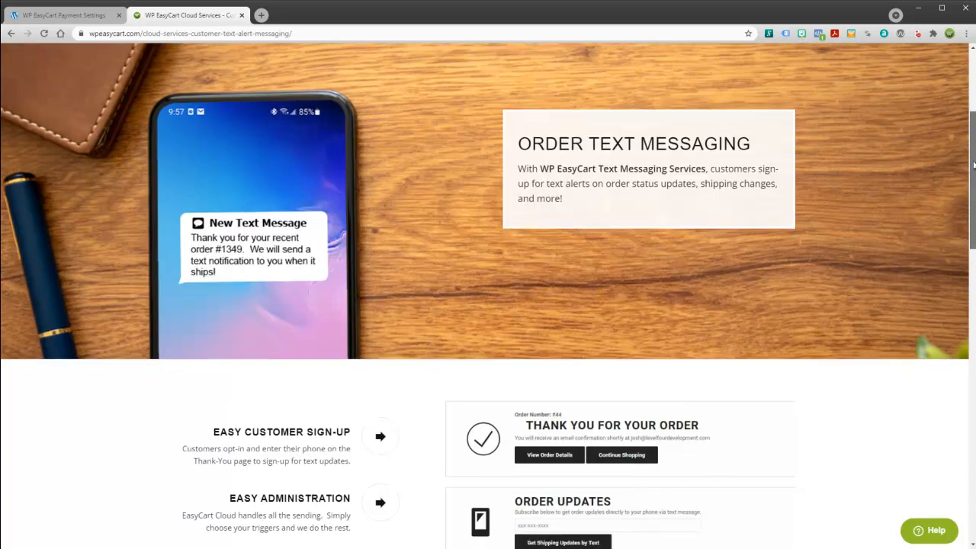
Switch to the store's WordPress admin tab with the EasyCart settings.
drag(972, 159, 964, 230)
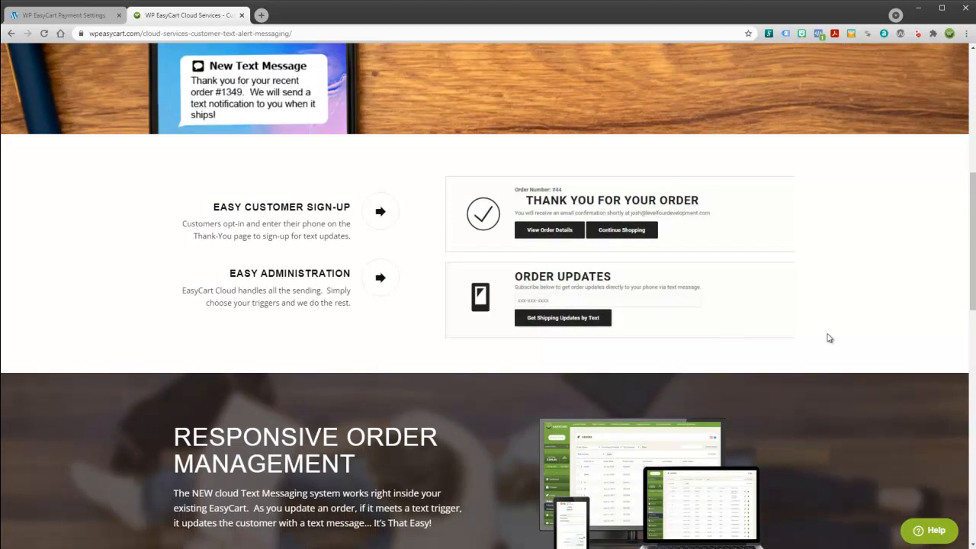
drag(973, 297, 973, 425)
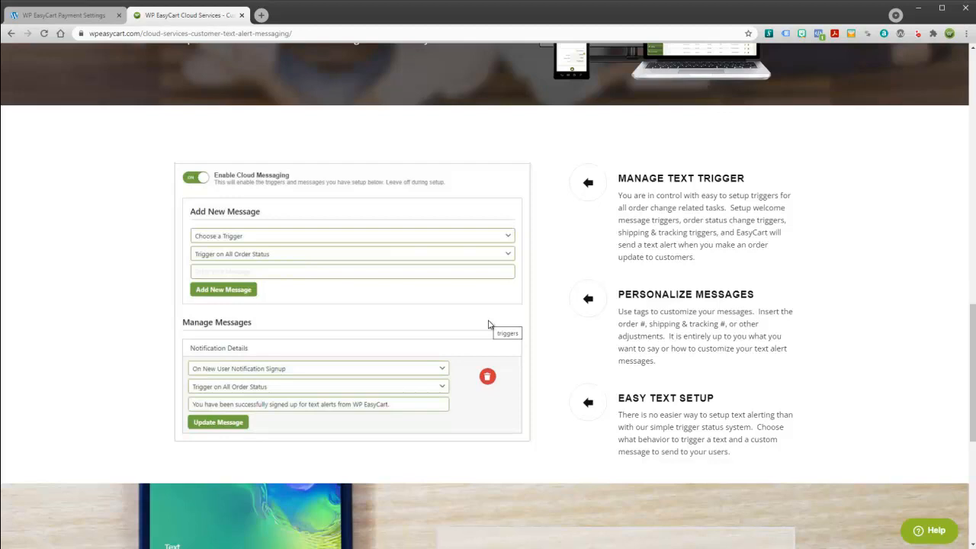
drag(973, 392, 973, 137)
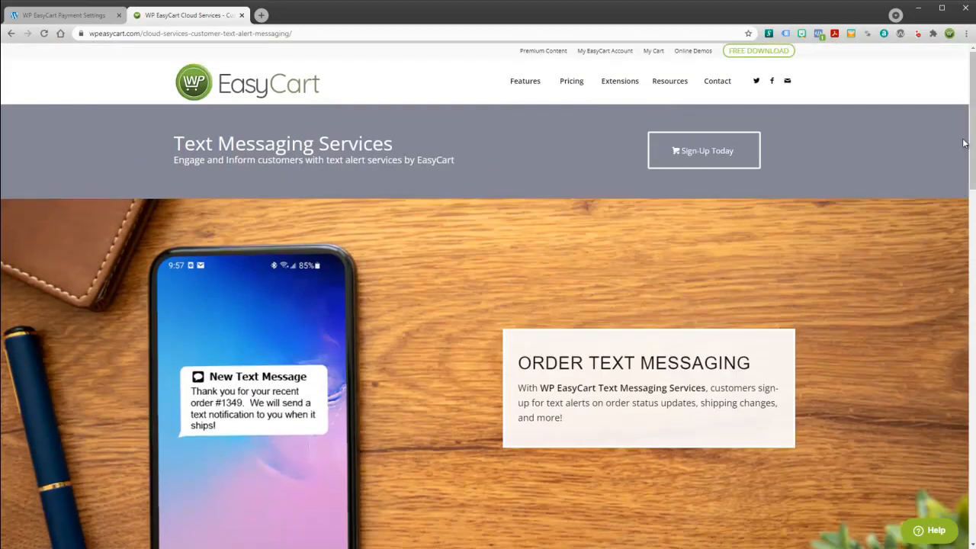
click(65, 17)
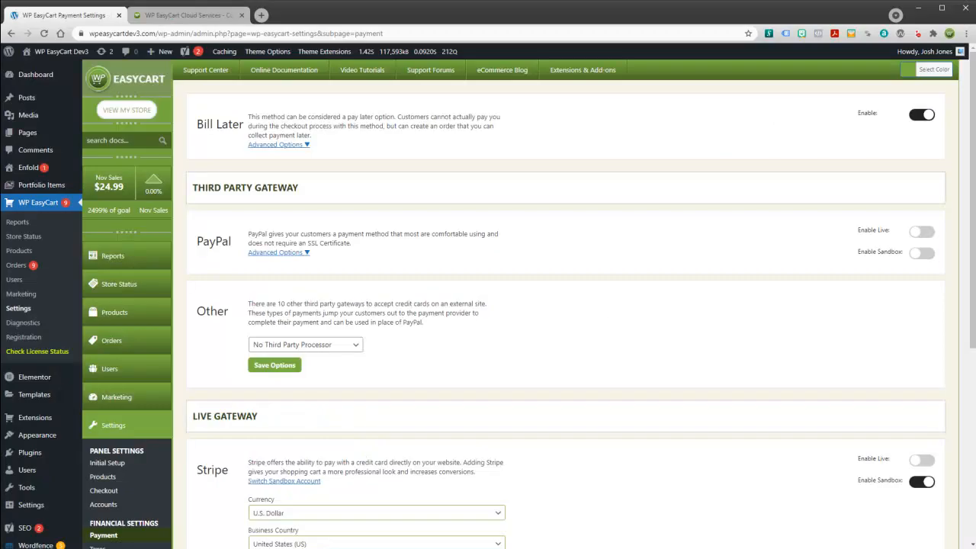
scroll(972, 198, down, 2)
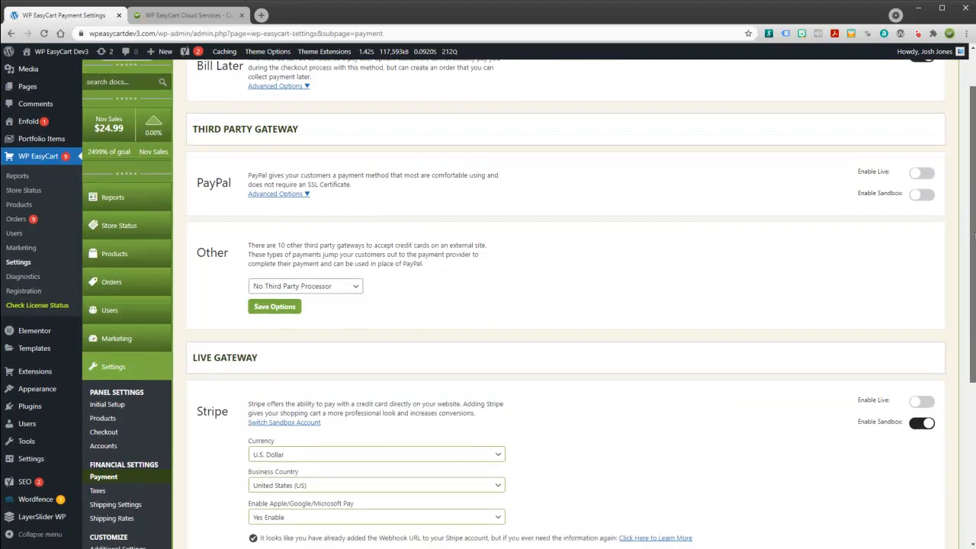
scroll(972, 199, up, 2)
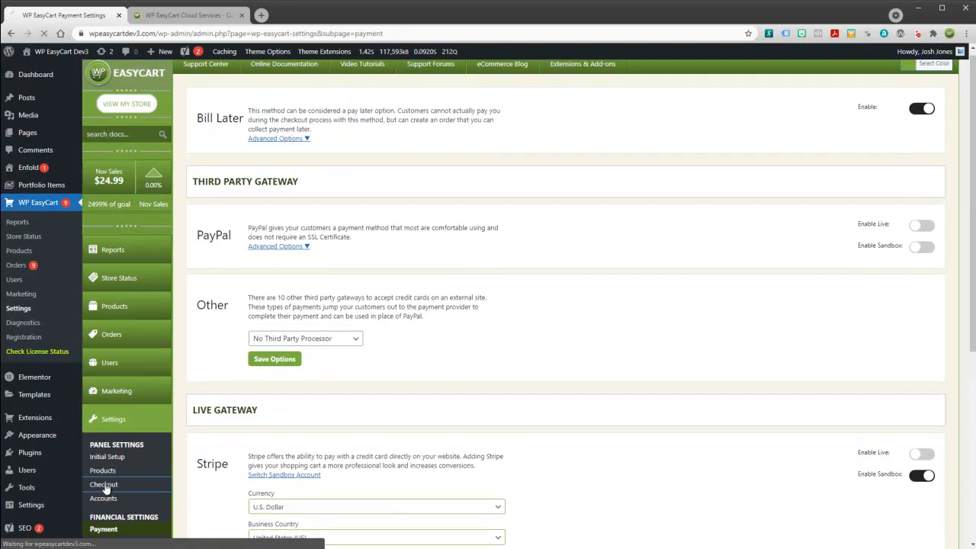
Open EasyCart Settings > Checkout and bring the Order Text Notifications box into view.
click(116, 485)
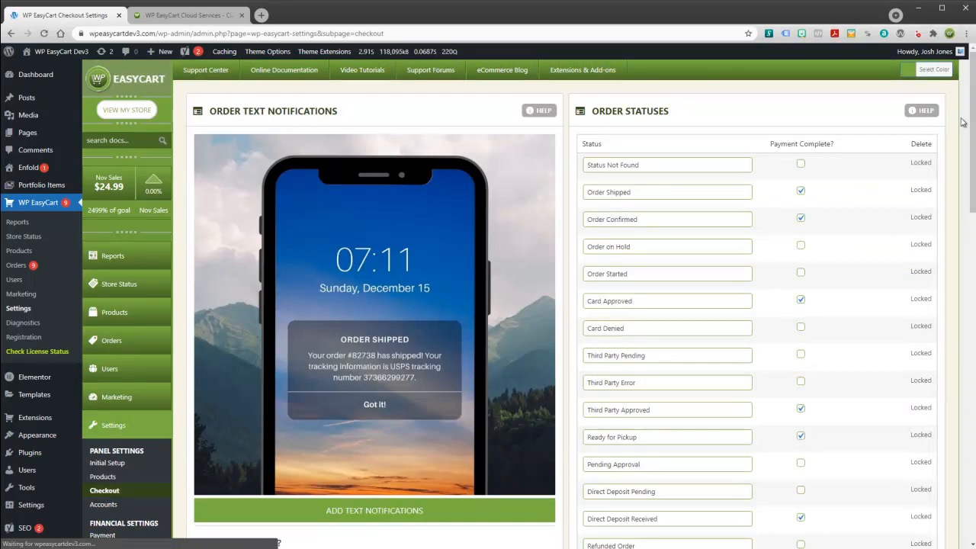
scroll(974, 108, down, 4)
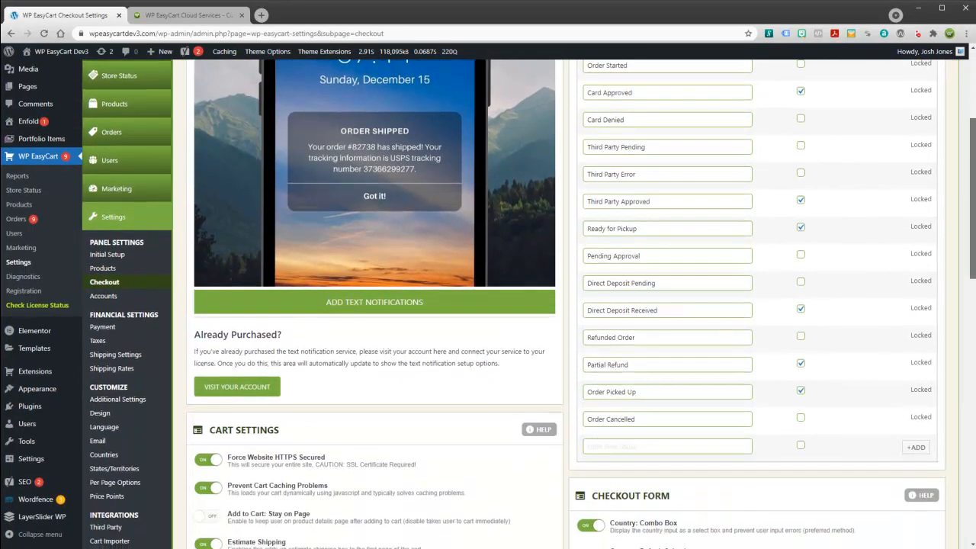
scroll(974, 107, up, 3)
scroll(972, 108, up, 1)
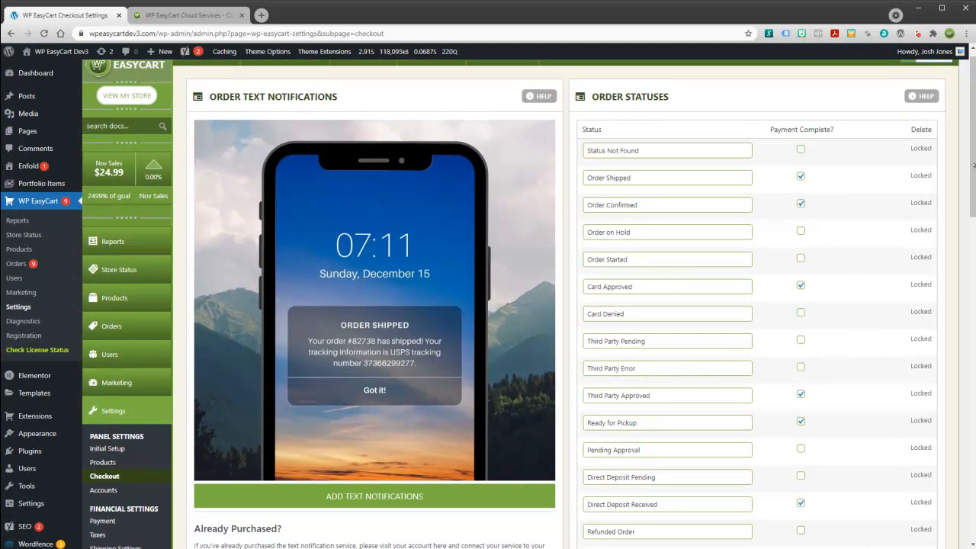
scroll(973, 142, down, 1)
drag(974, 142, 973, 335)
scroll(397, 297, up, 8)
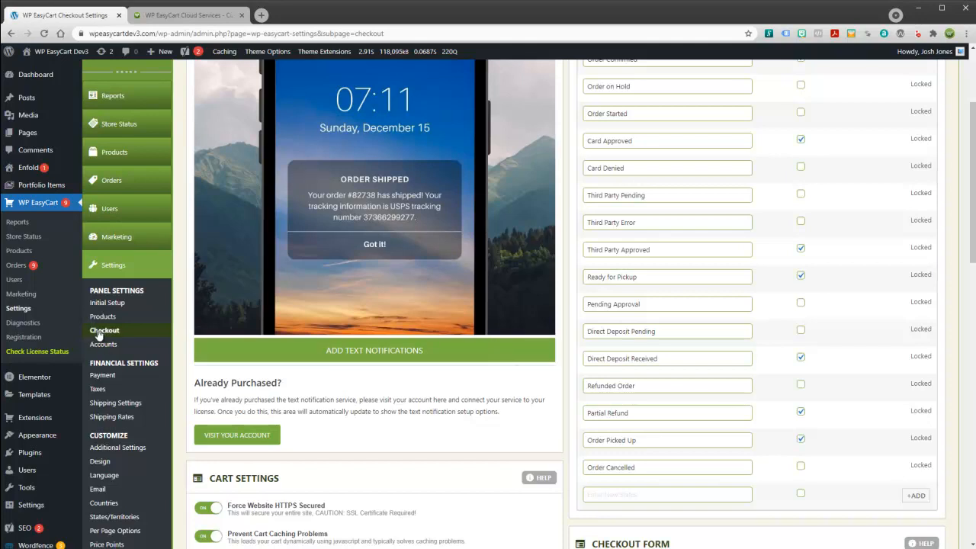
Put the Text Notification Service (Quota 500, $14.95/Mo) in the cart, then go to My EasyCart Account.
click(373, 352)
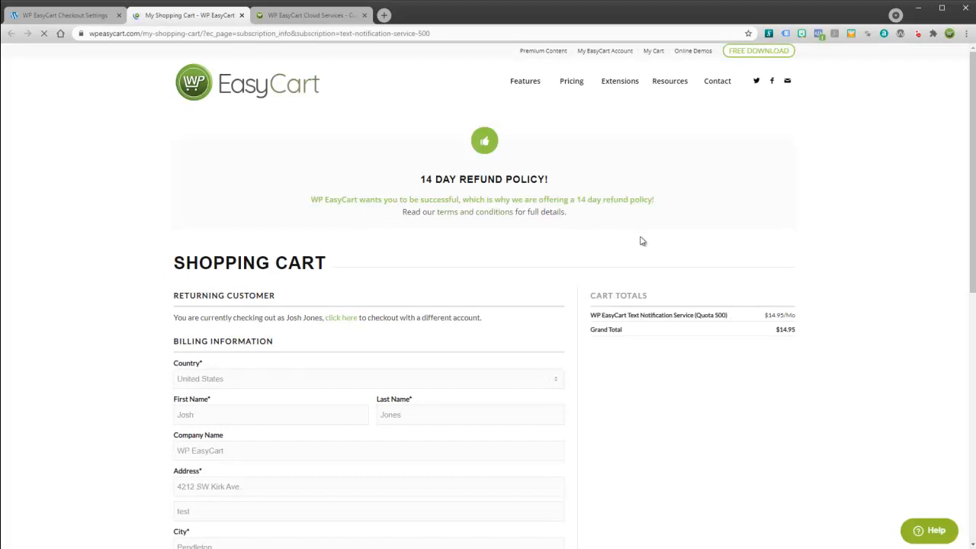
drag(974, 130, 956, 163)
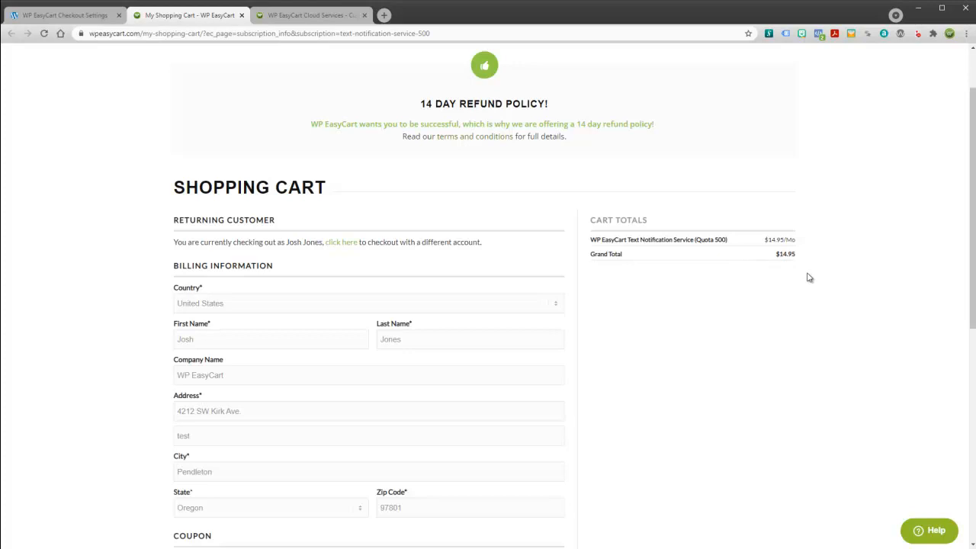
drag(971, 246, 970, 178)
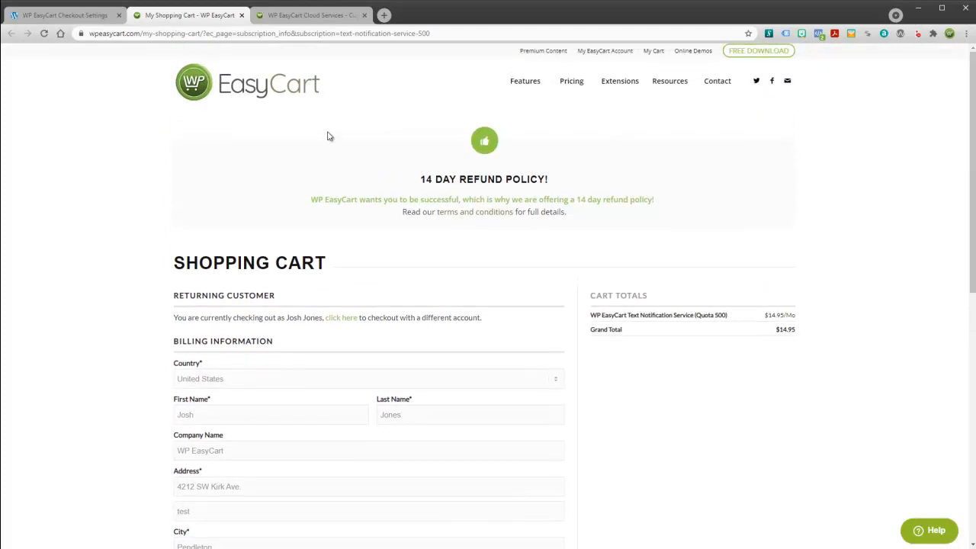
click(606, 51)
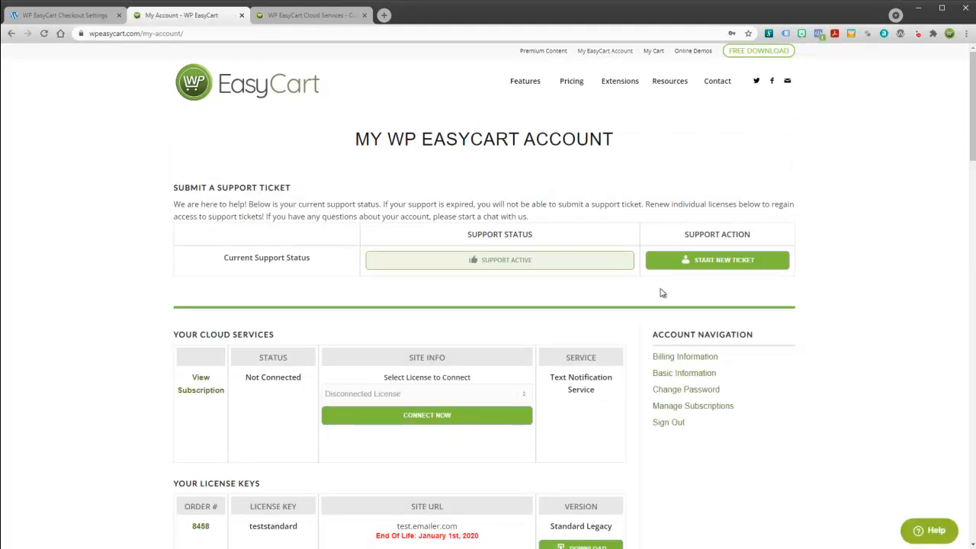
Connect the Text Notification Service subscription to the wpeasycartdev3.com license.
scroll(973, 160, down, 1)
scroll(973, 160, up, 1)
click(525, 396)
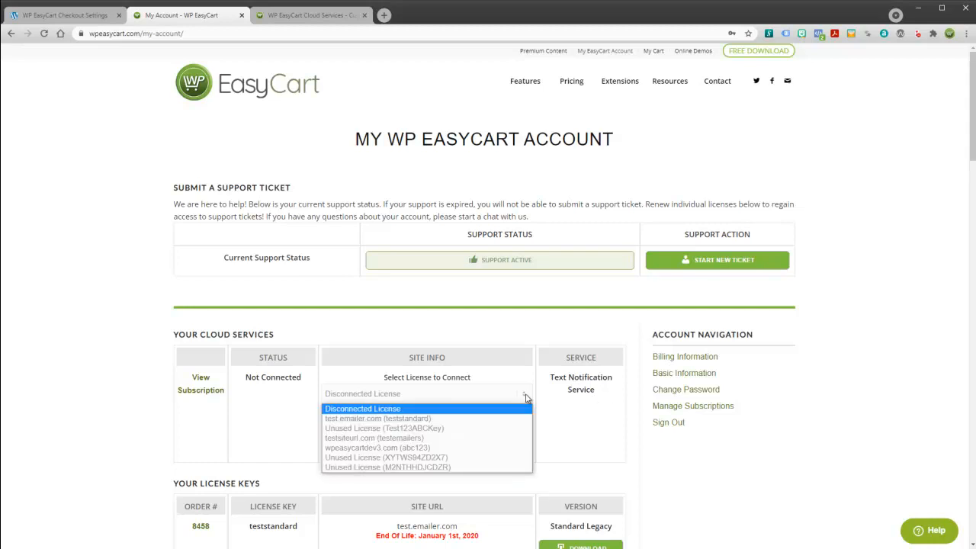
click(397, 449)
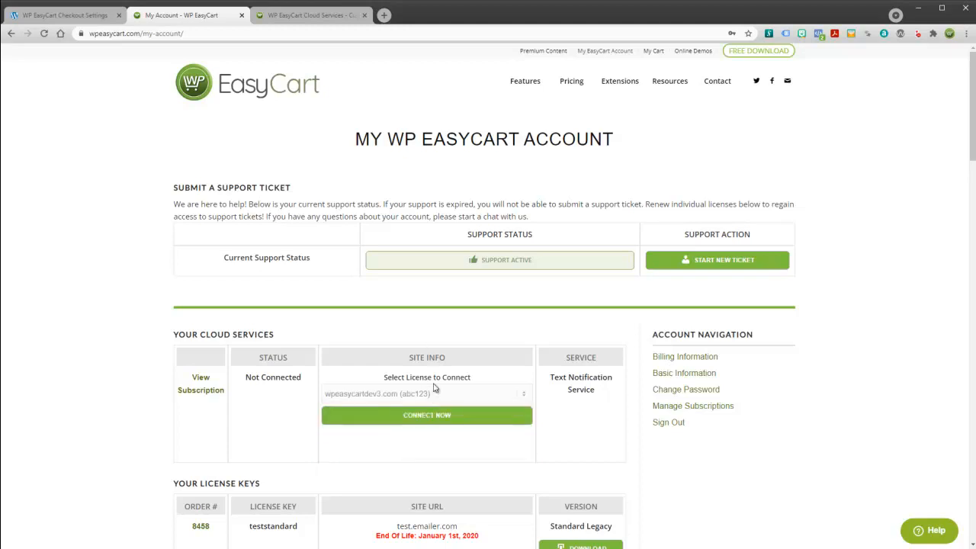
click(410, 420)
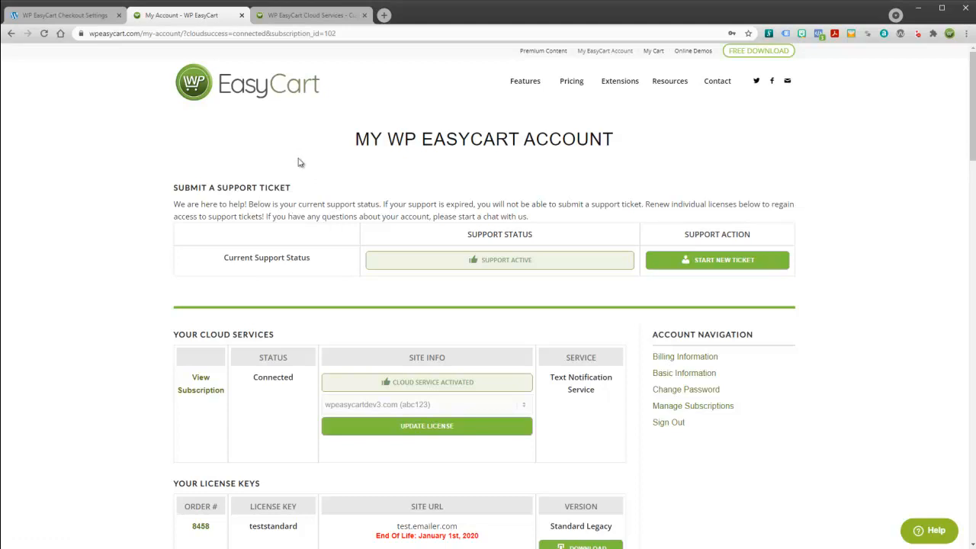
click(276, 18)
Reload the admin Checkout settings, toggle Enable Cloud Messaging off and back on, and return to Cloud Services.
click(80, 16)
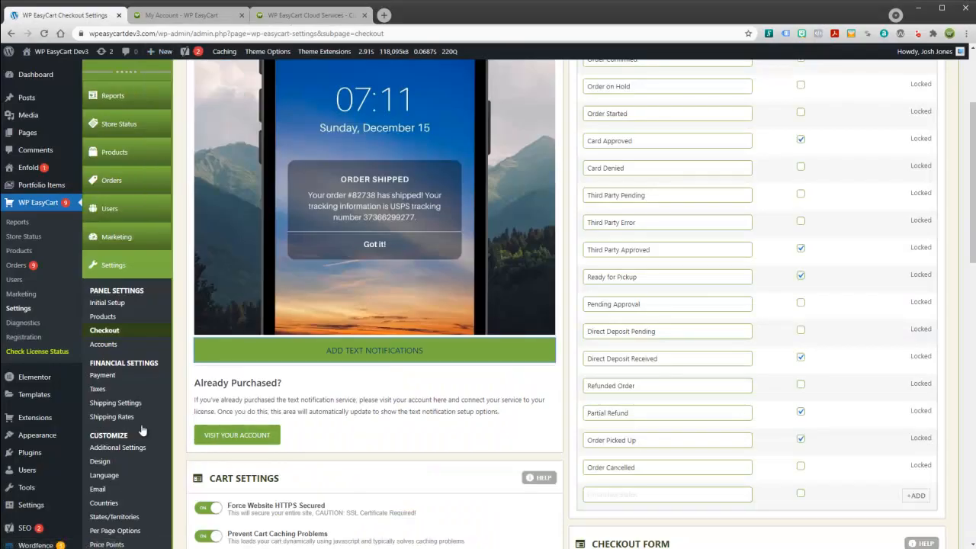
scroll(131, 486, down, 2)
scroll(397, 435, up, 3)
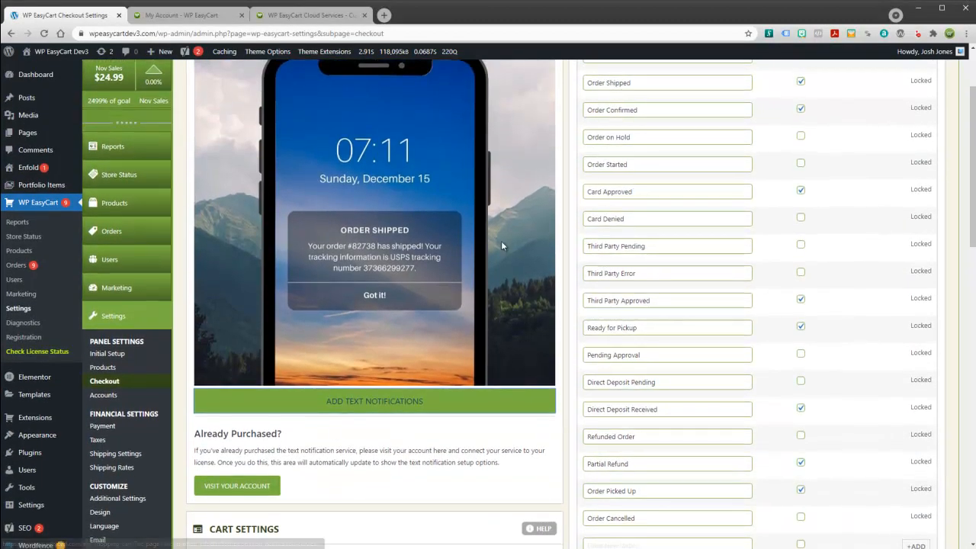
click(44, 33)
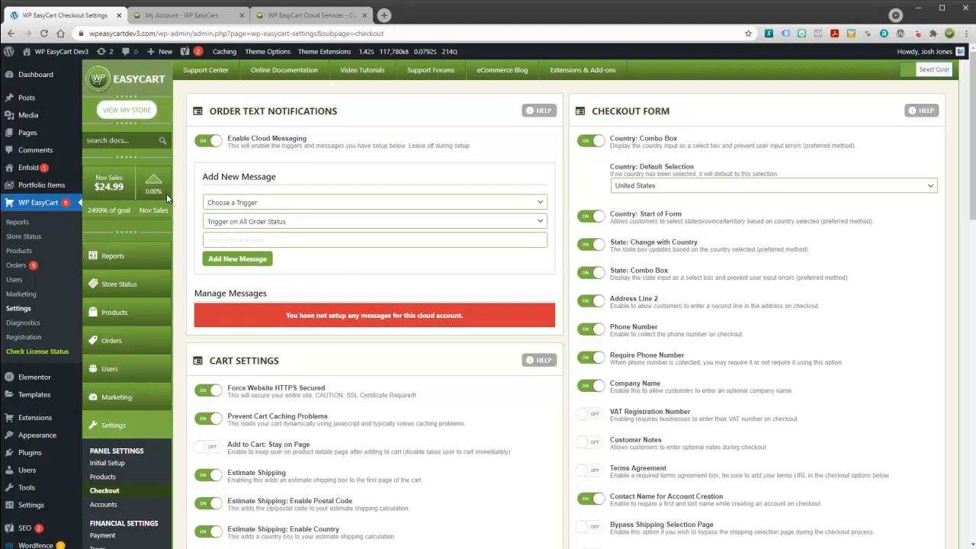
click(204, 144)
click(210, 145)
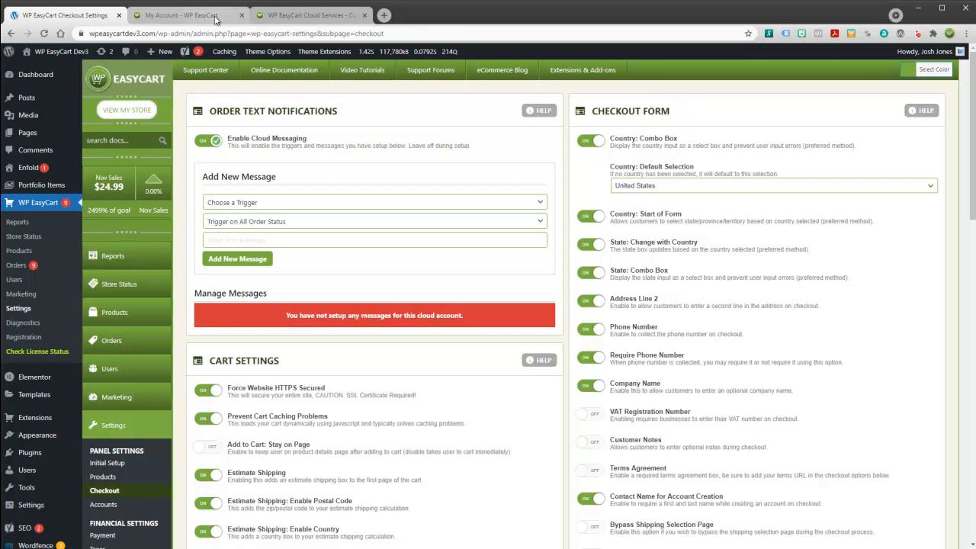
click(304, 15)
scroll(486, 334, down, 5)
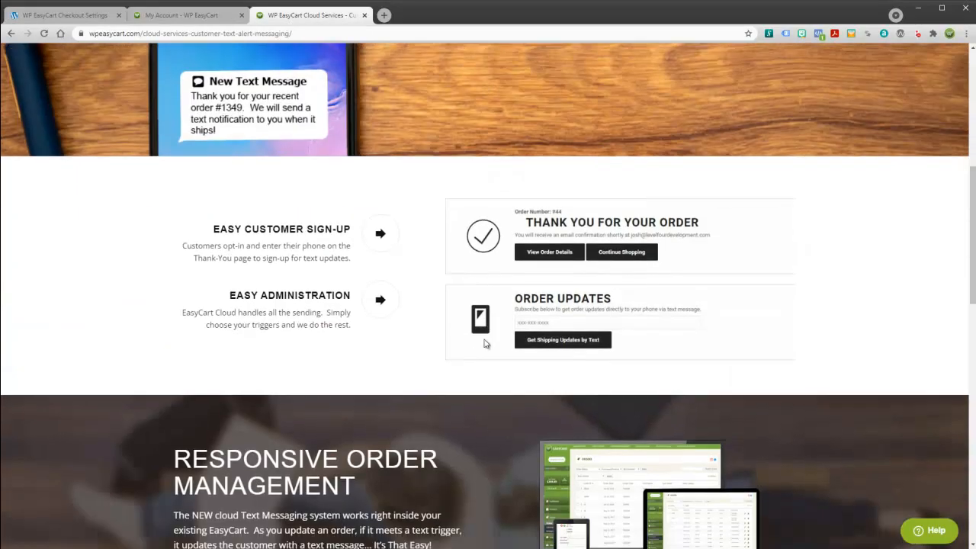
Go from the Cloud Services page back to the admin Checkout settings showing the Add New Message form.
scroll(518, 294, up, 1)
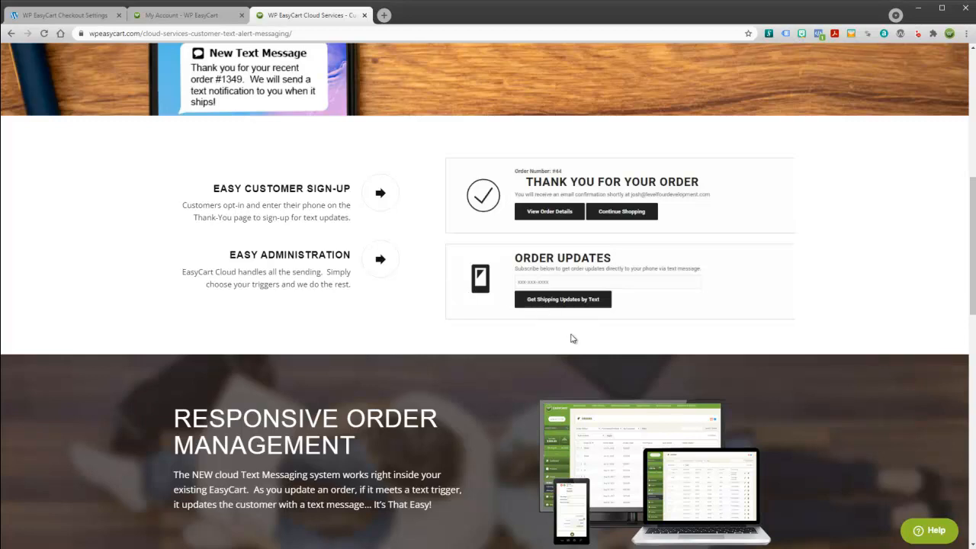
click(188, 15)
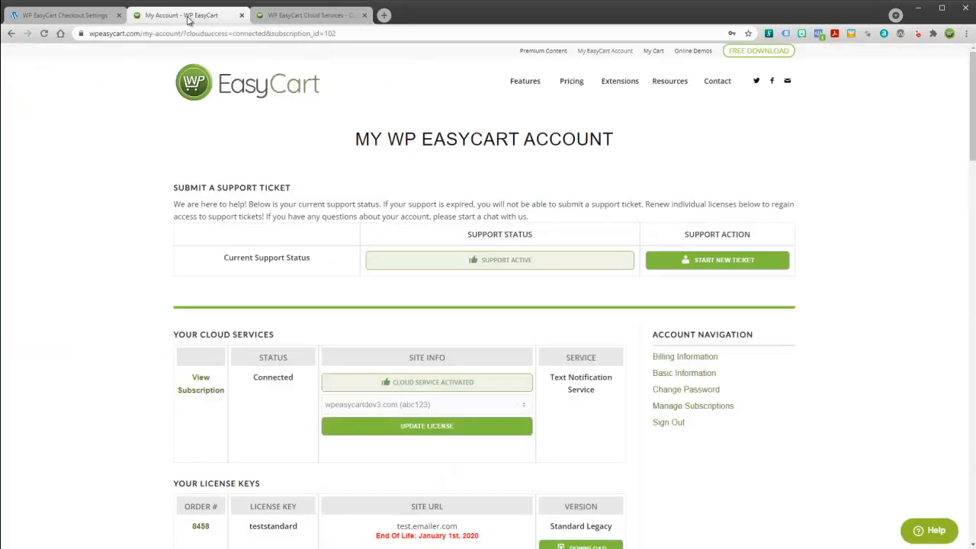
key(ctrl+shift+Tab)
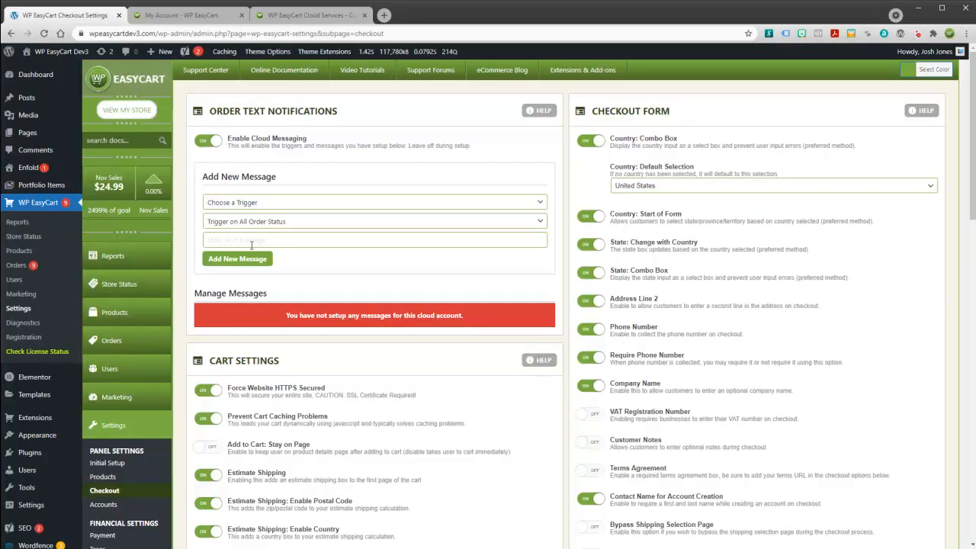
Add a text message triggered On New User Notification Signup for all order statuses, promising shipping info soon.
click(251, 204)
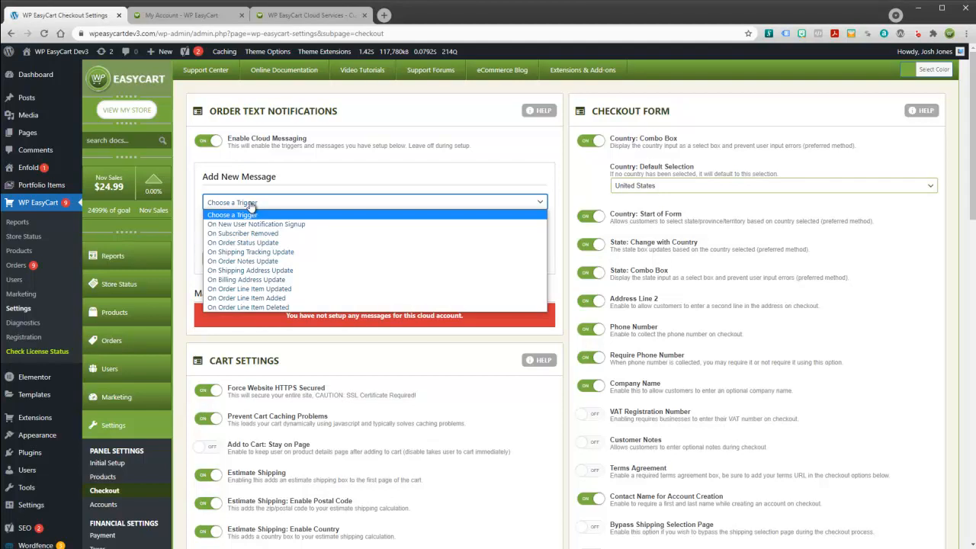
click(231, 225)
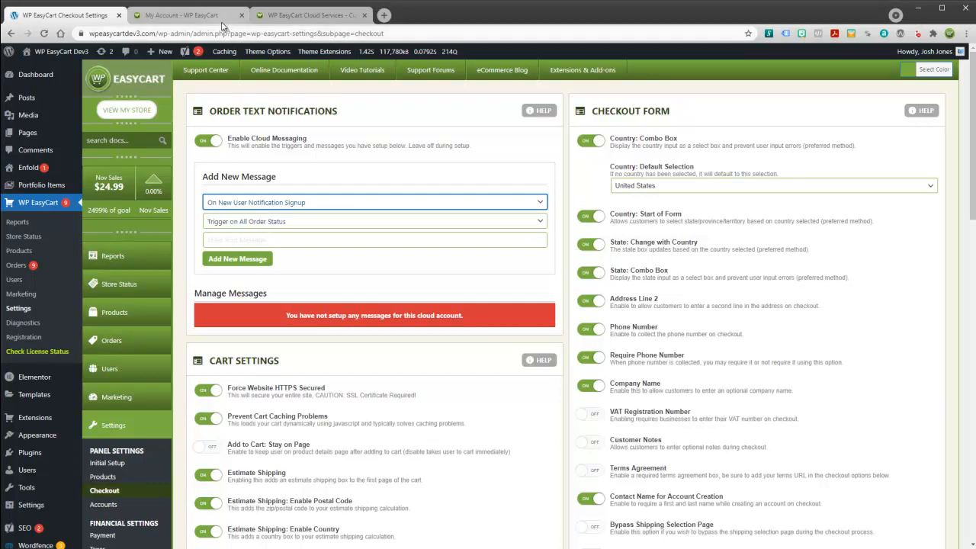
click(251, 222)
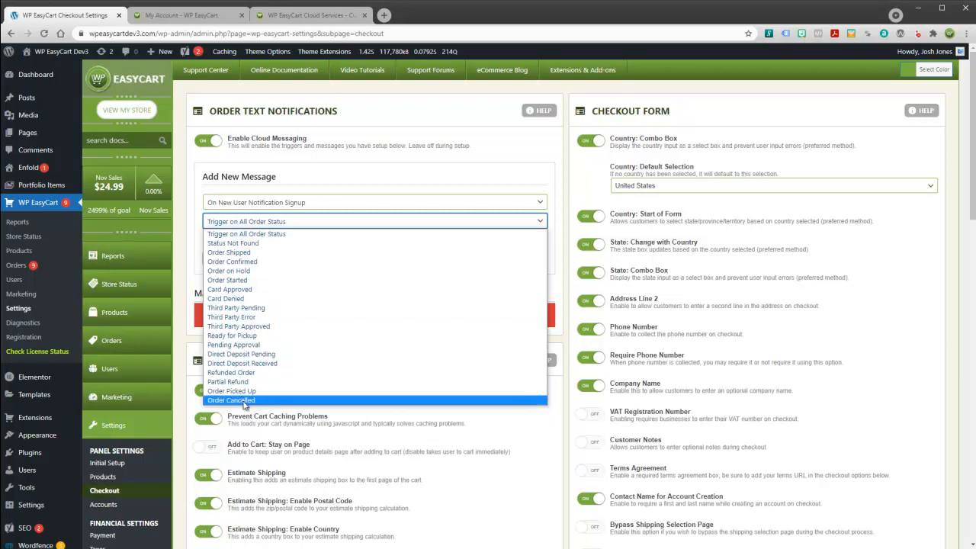
click(245, 234)
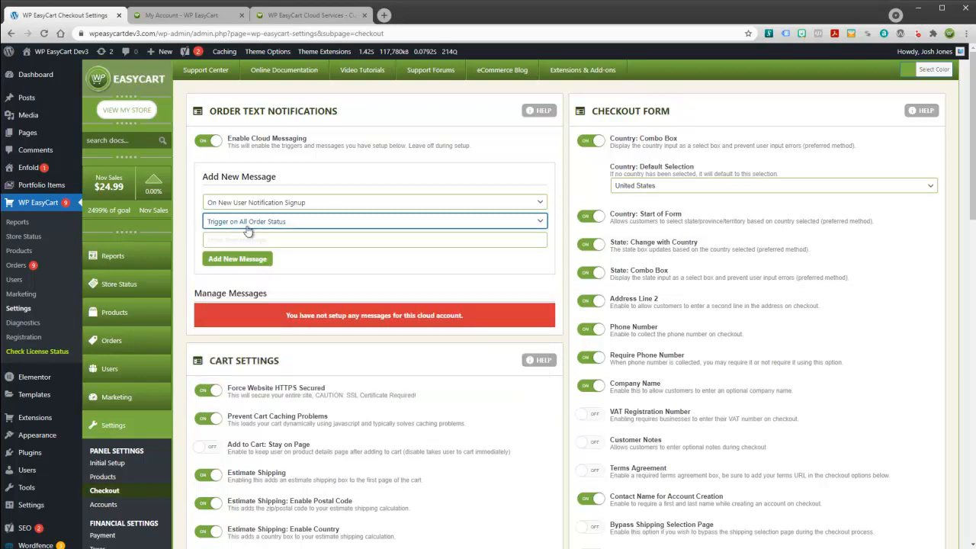
click(254, 240)
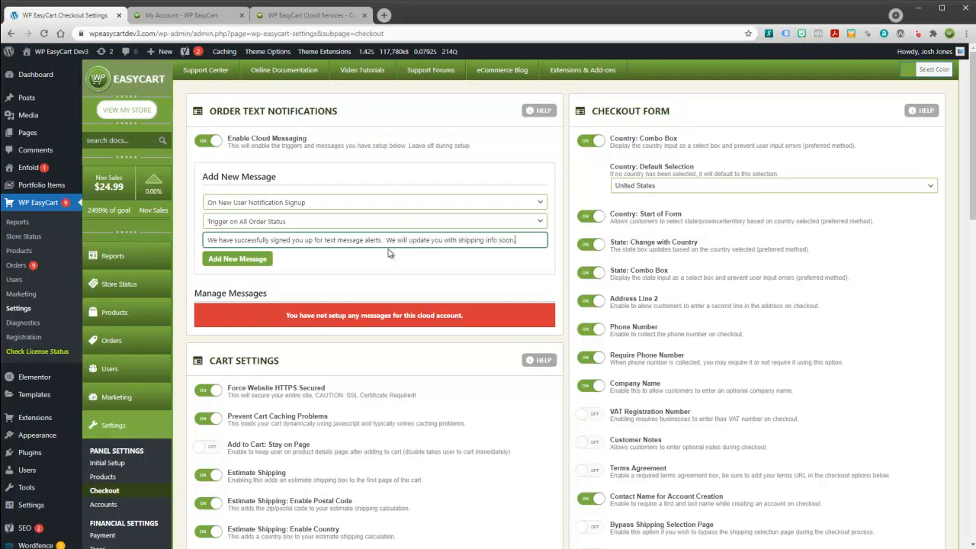
click(255, 259)
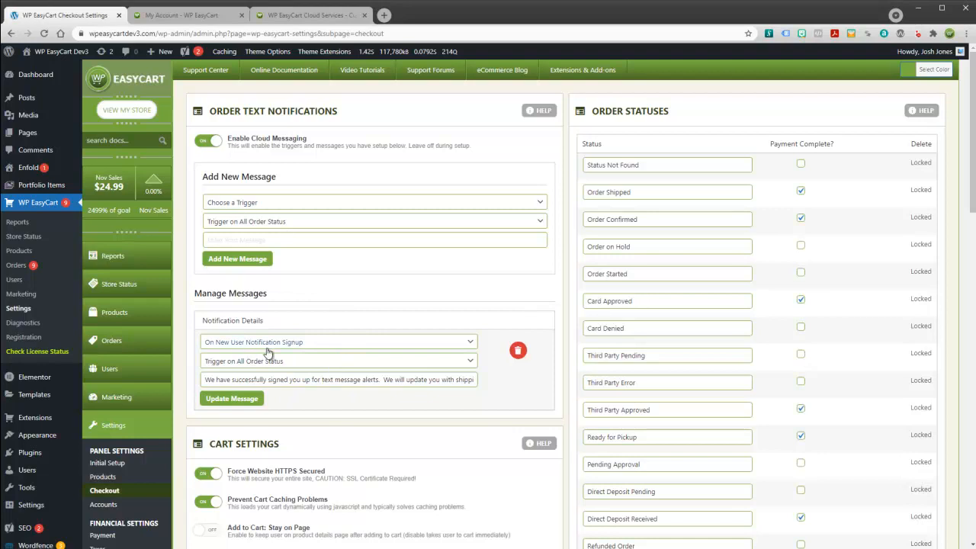
Add a text message triggered On Order Status Update for the Order Shipped status.
click(250, 203)
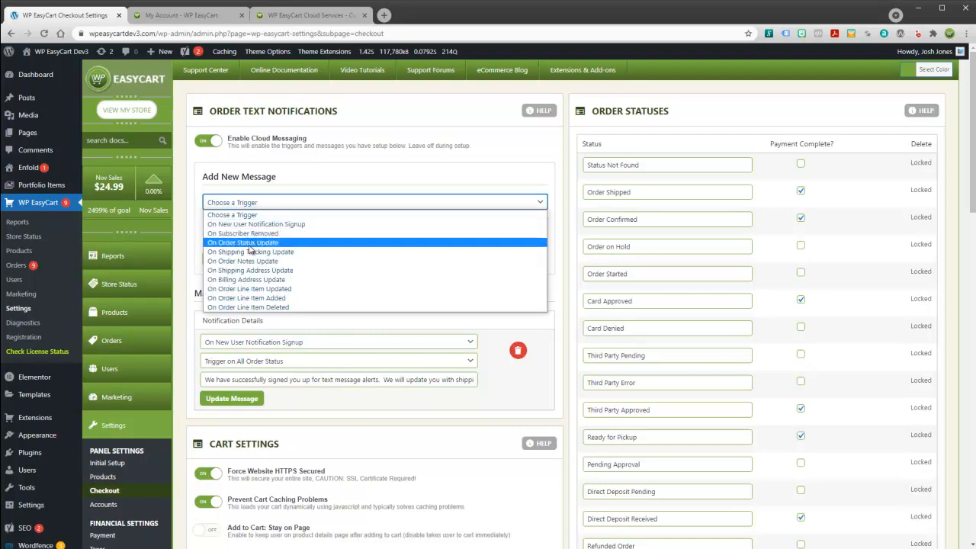
click(247, 242)
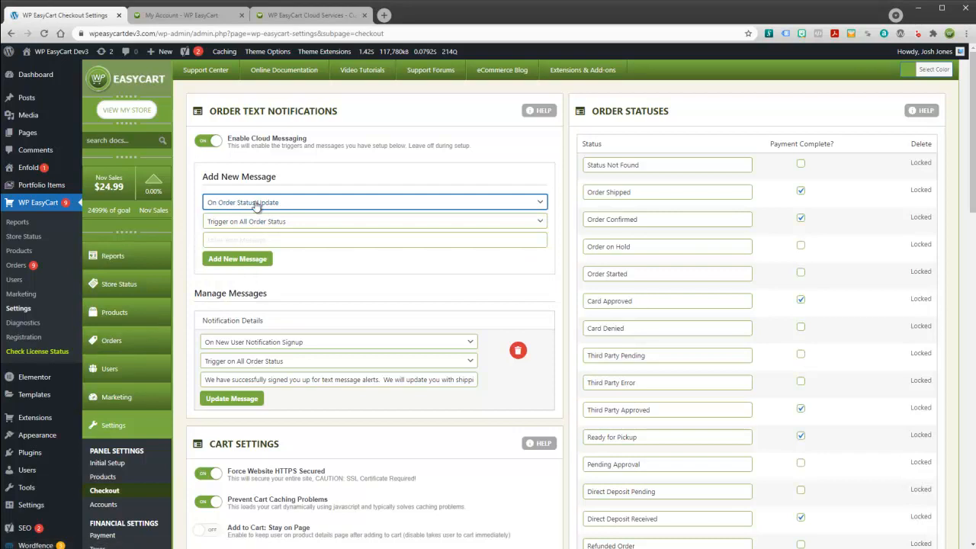
click(266, 223)
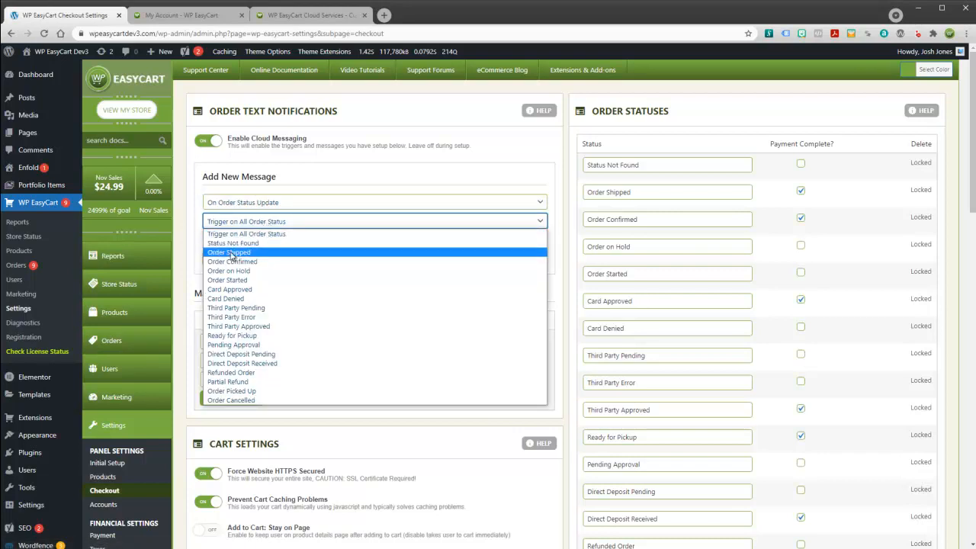
click(230, 255)
click(237, 240)
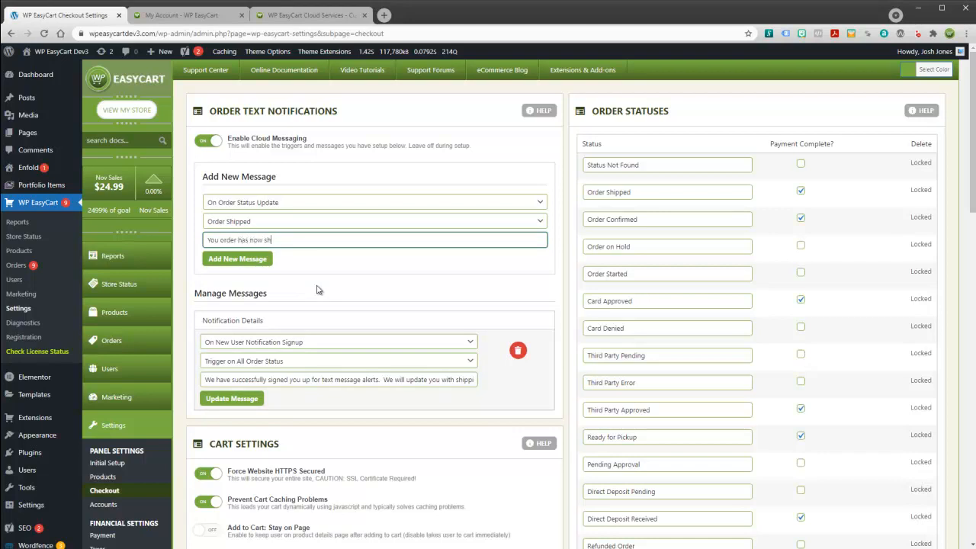
click(252, 261)
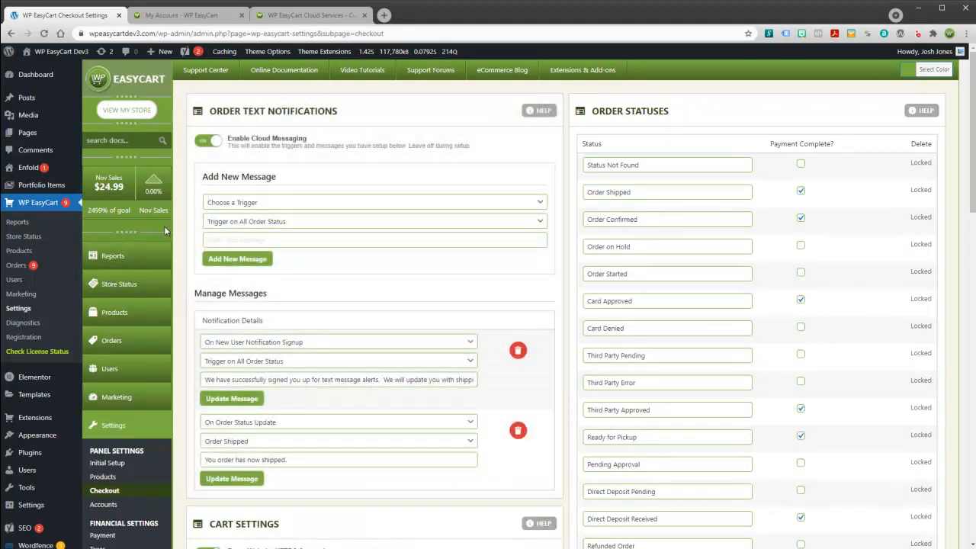
Set On Shipping Tracking Update as the next message trigger and open the storefront via View My Store.
click(227, 203)
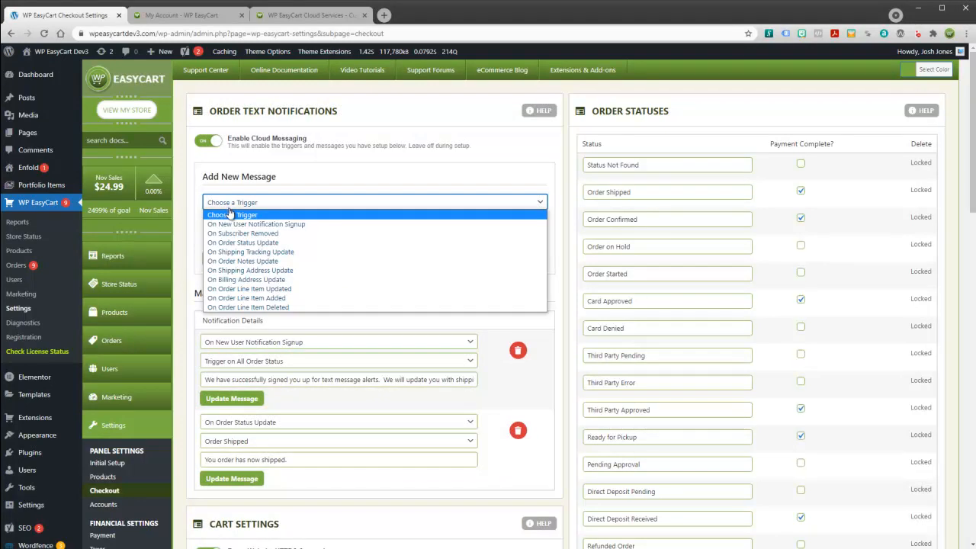
click(245, 258)
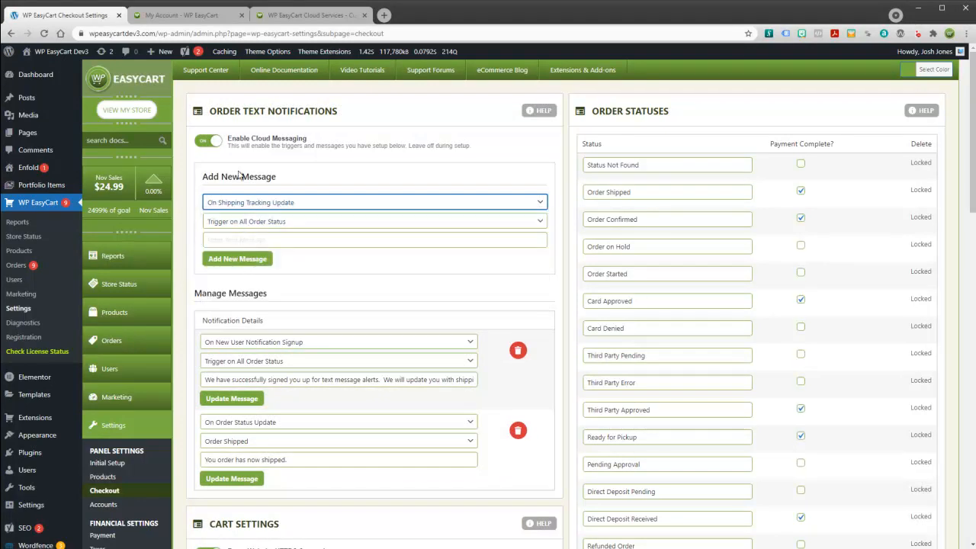
click(263, 202)
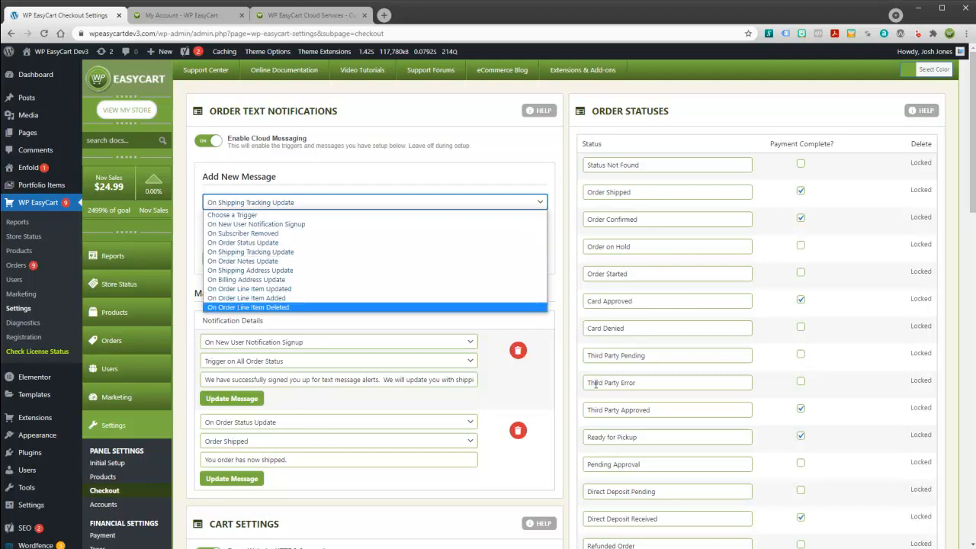
click(499, 482)
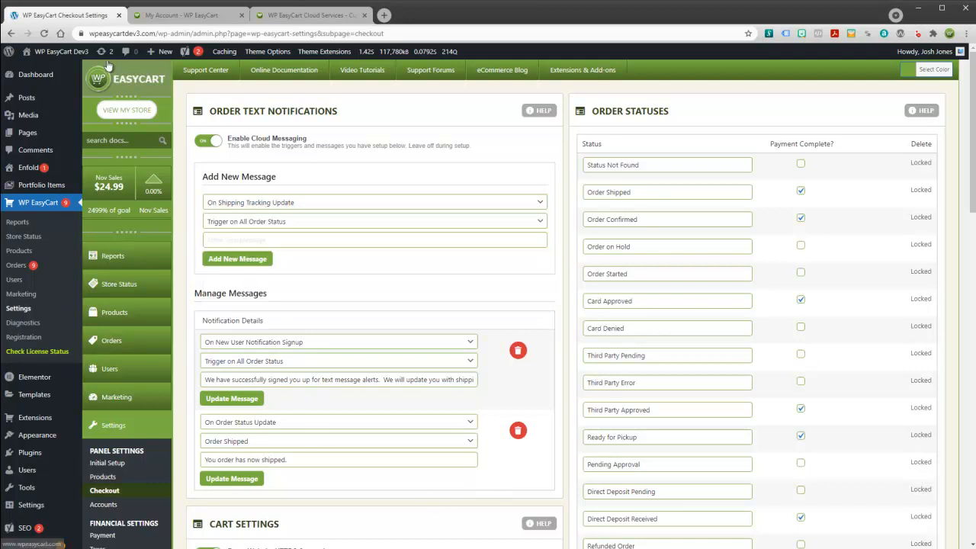
click(124, 111)
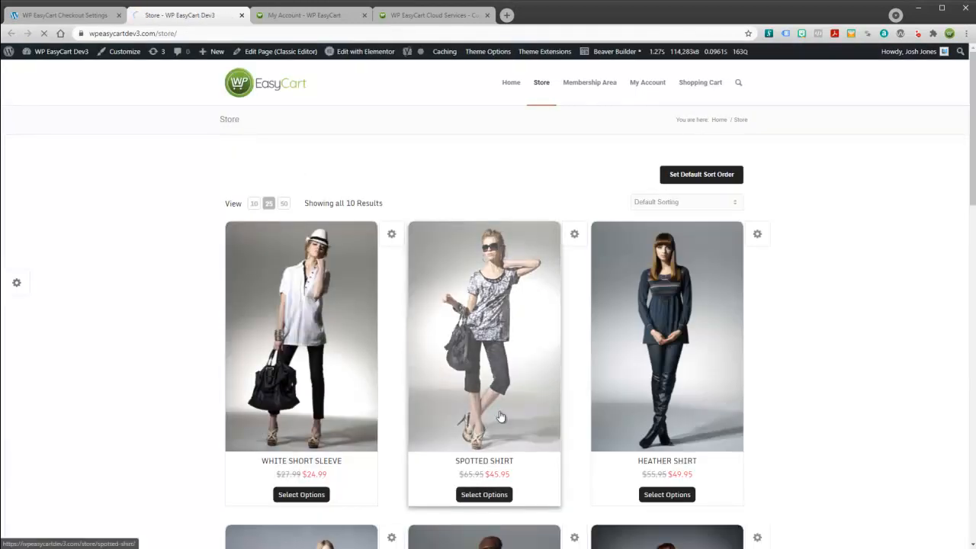
Add a size L Spotted Shirt to the cart and proceed to checkout.
click(503, 330)
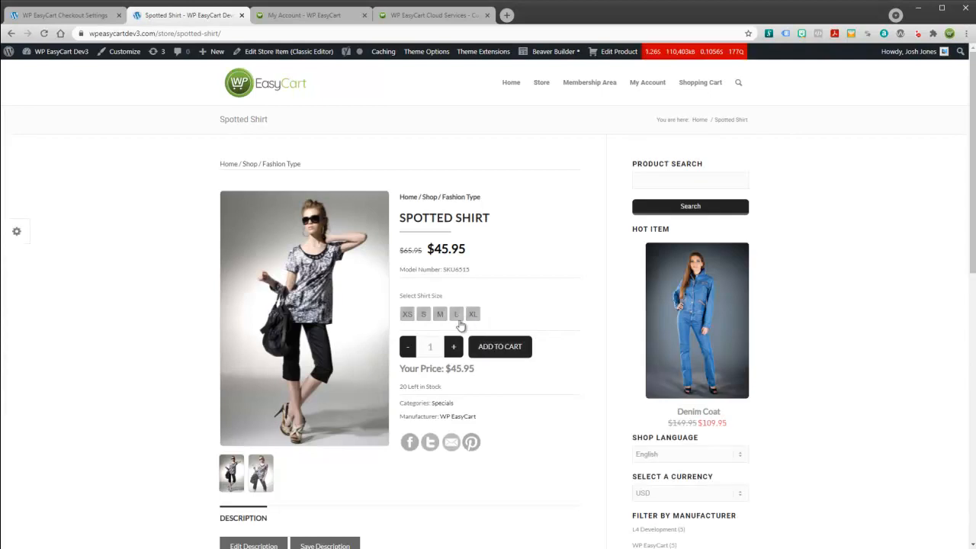
click(456, 313)
click(482, 348)
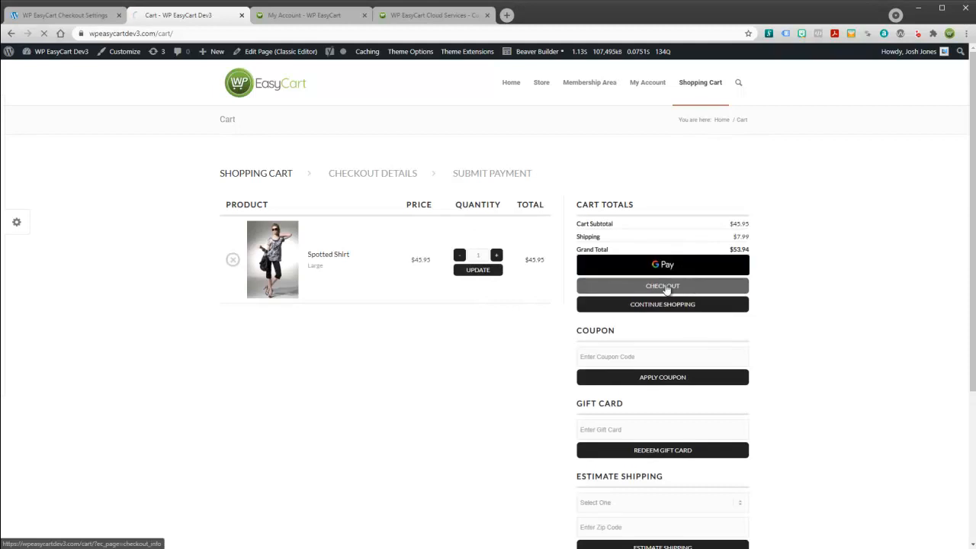
click(666, 288)
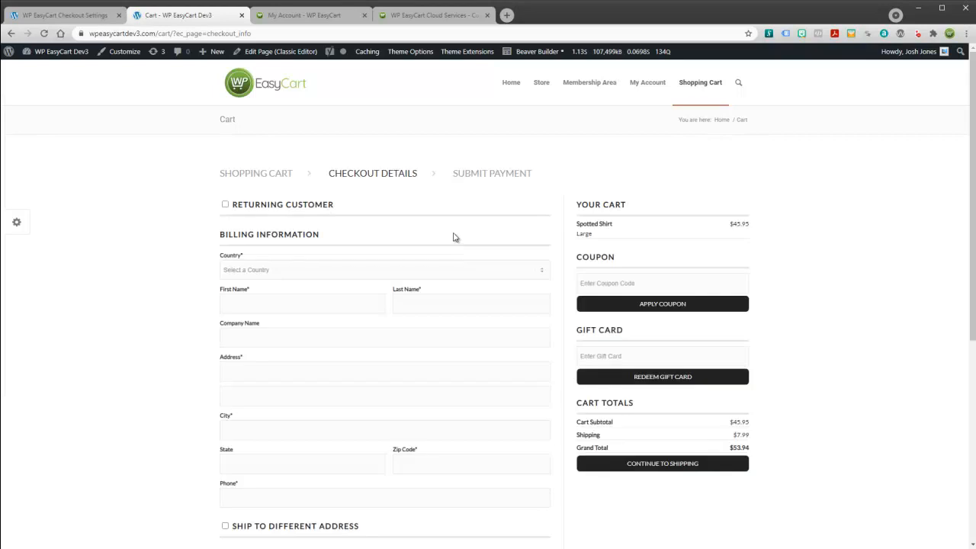
Fill billing with United States and a saved autofill address, keeping Standard Shipping ($7.99), to reach payment.
click(286, 273)
click(266, 287)
click(259, 303)
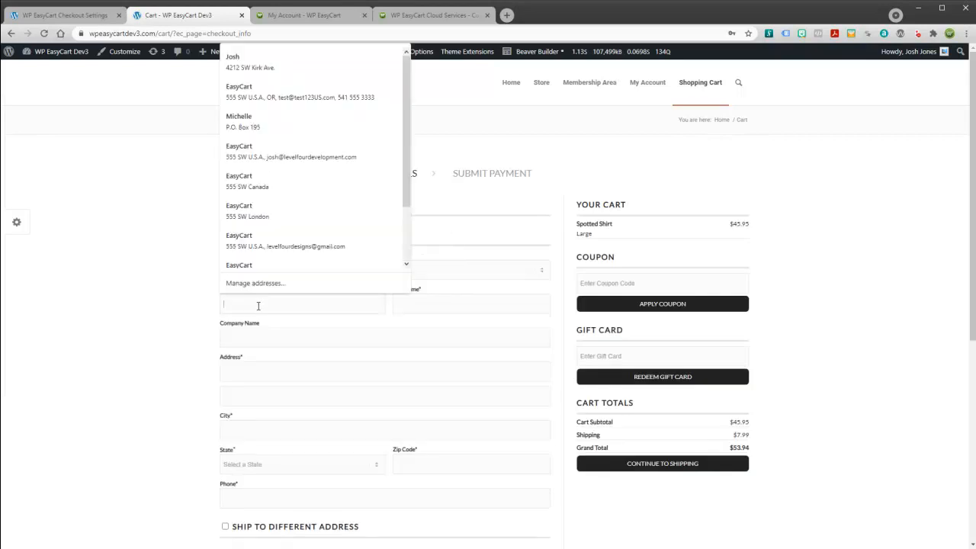
click(292, 97)
scroll(533, 388, down, 3)
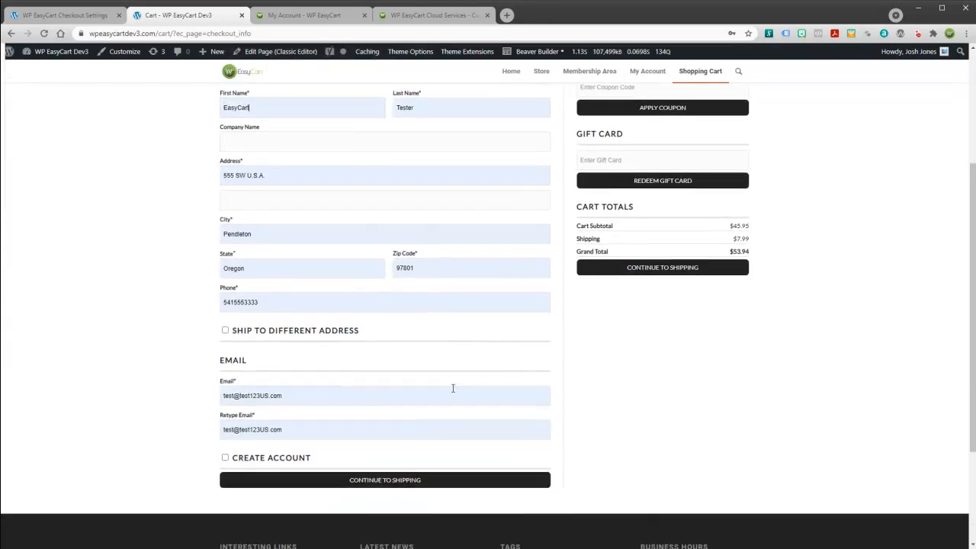
click(436, 472)
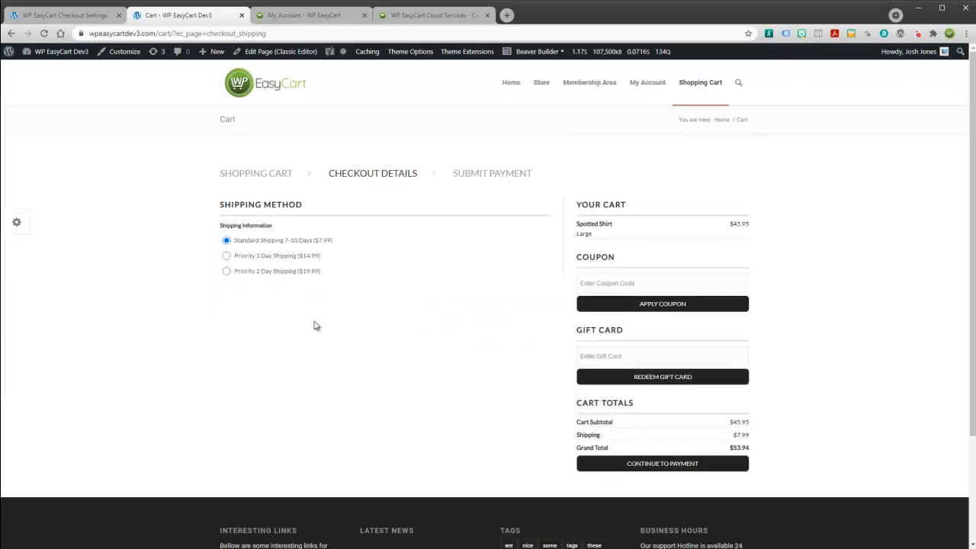
click(644, 463)
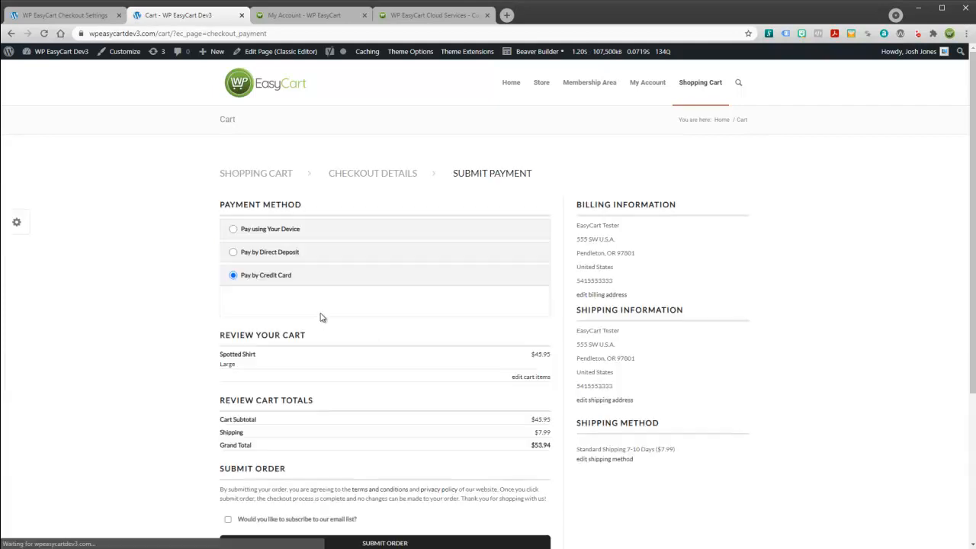
Pay the $53.94 with the saved Visa test card, entering its CVC, and submit the order.
click(276, 299)
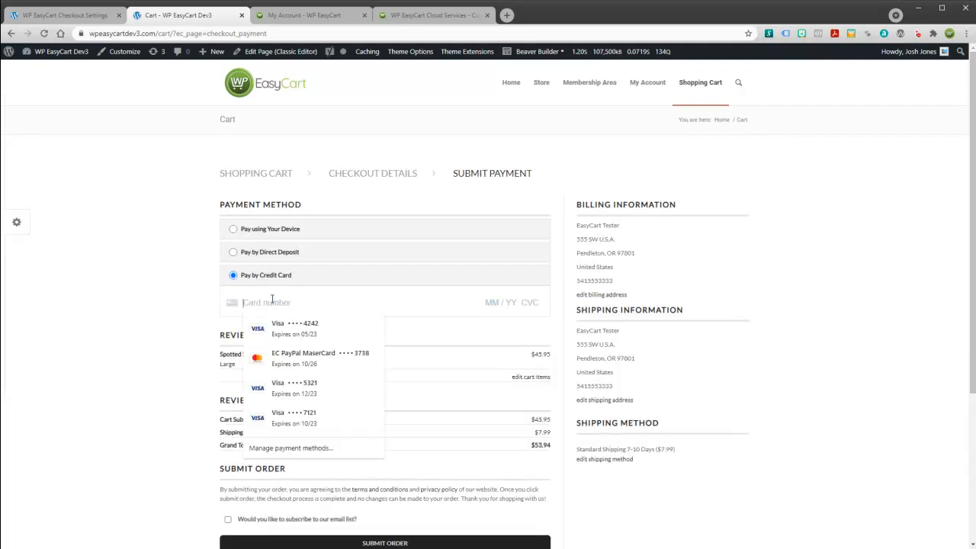
click(289, 330)
text(333)
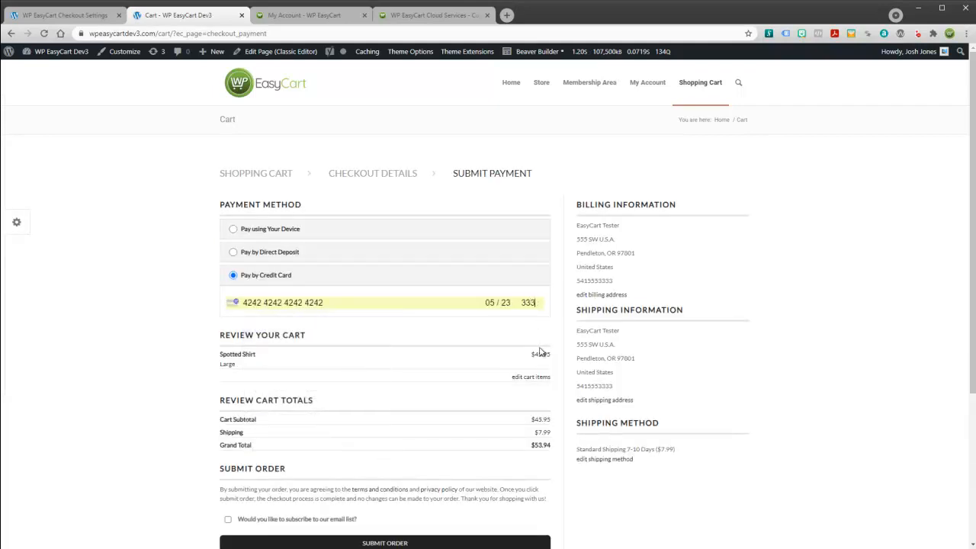
scroll(442, 451, down, 2)
click(379, 390)
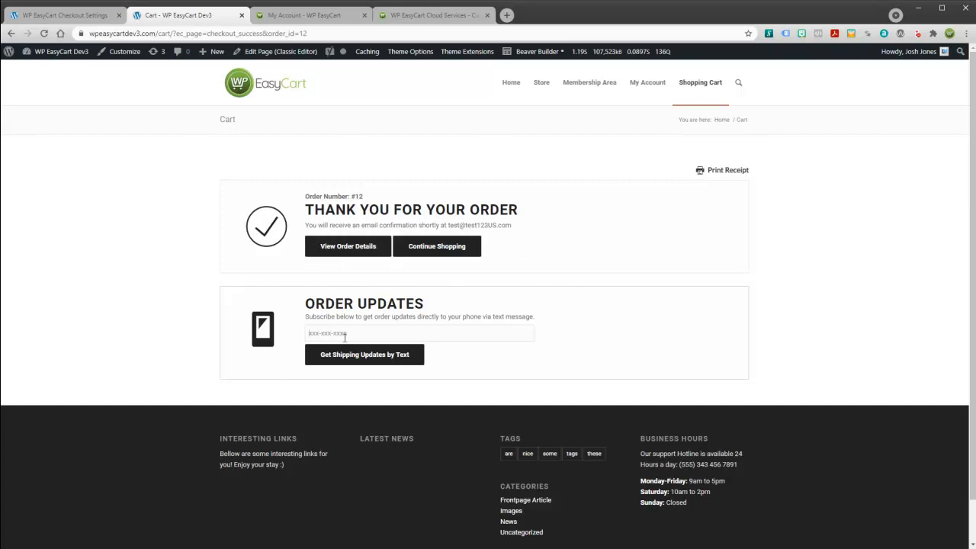
Enter a phone number to get order #12's shipping updates by text, then return to the store homepage.
text(555 333 2222)
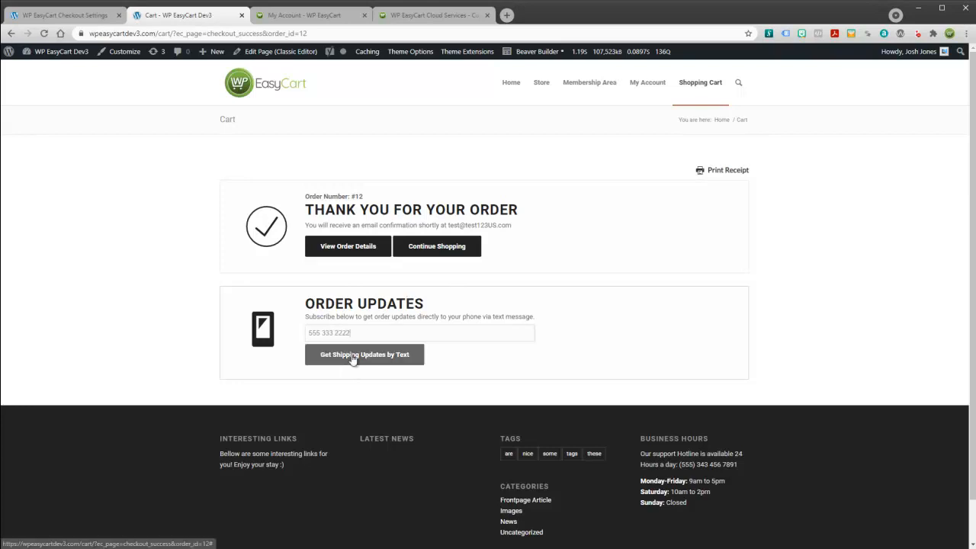
click(353, 358)
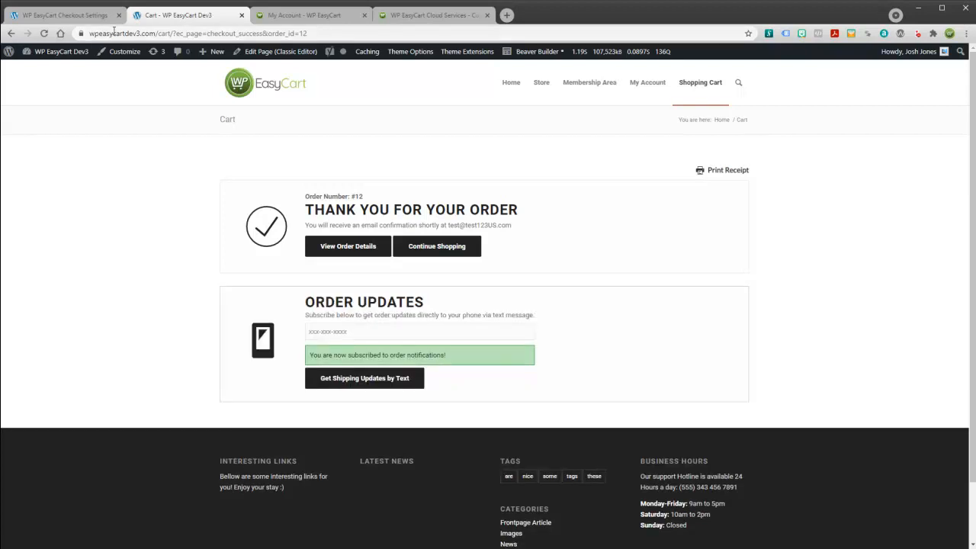
click(83, 17)
click(515, 89)
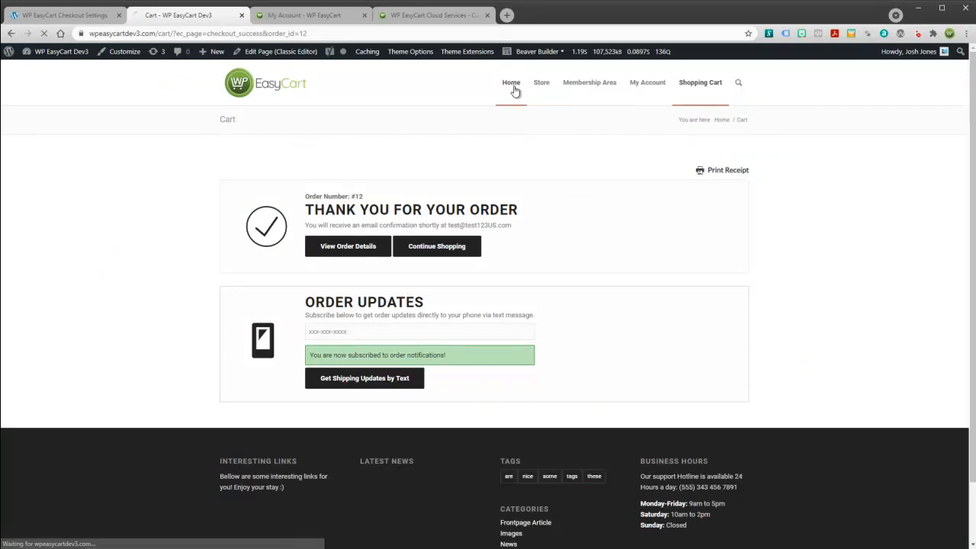
Go back to the admin, open the Orders list, and edit the top order, #12.
click(74, 18)
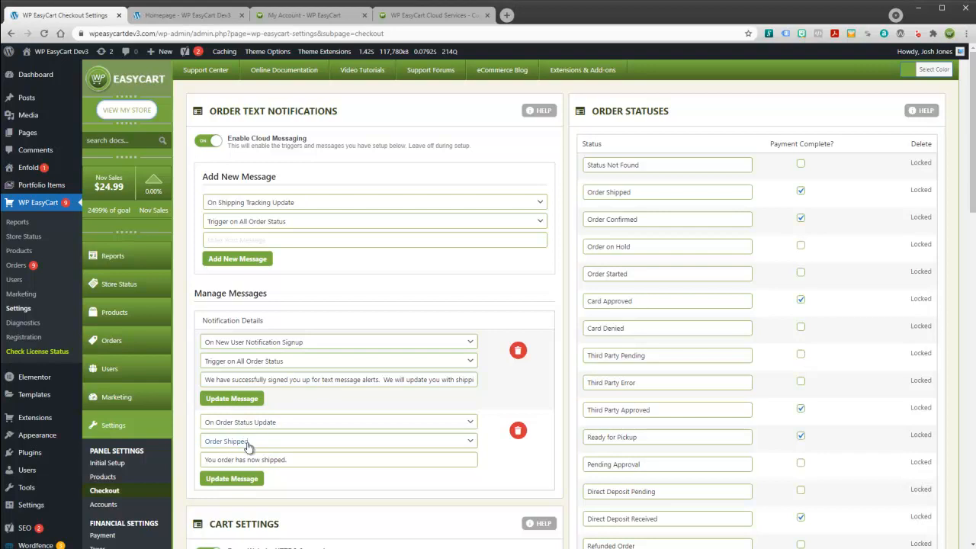
click(115, 343)
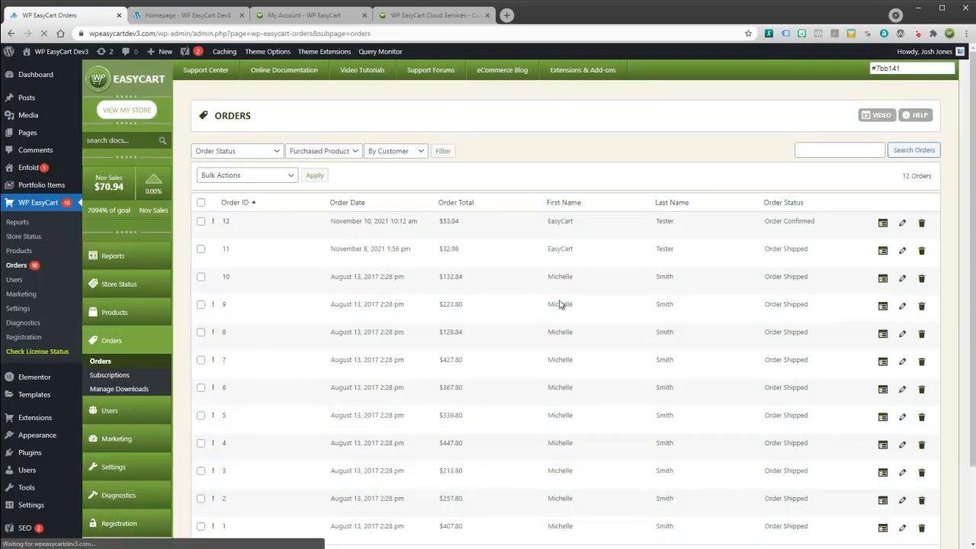
click(900, 224)
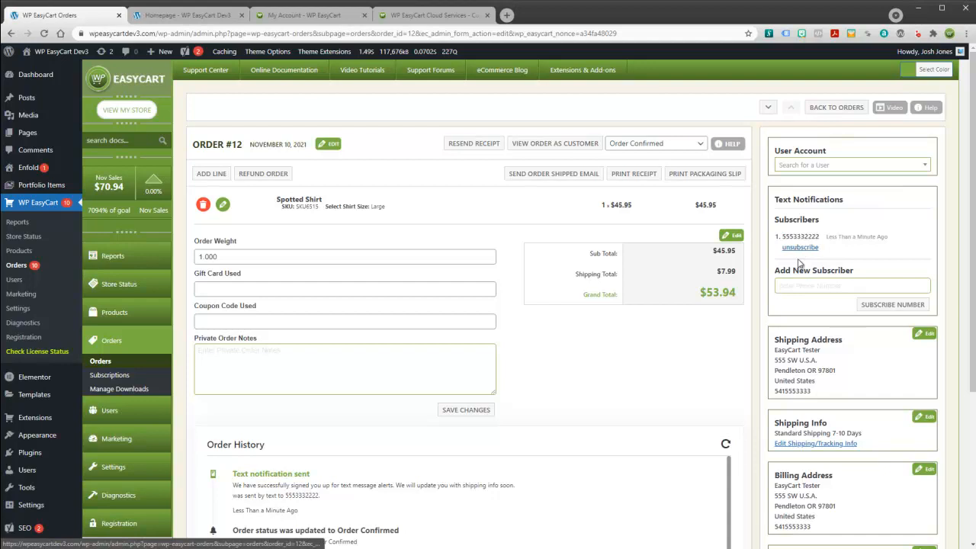
Inspect order #12's subscriber phone field and status list, scrolling through the order details.
click(814, 287)
click(815, 287)
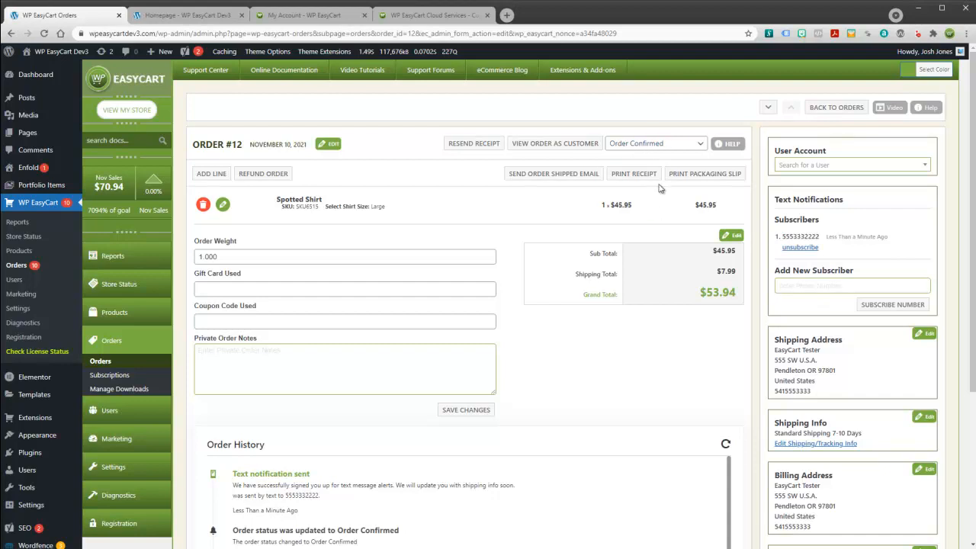
click(700, 146)
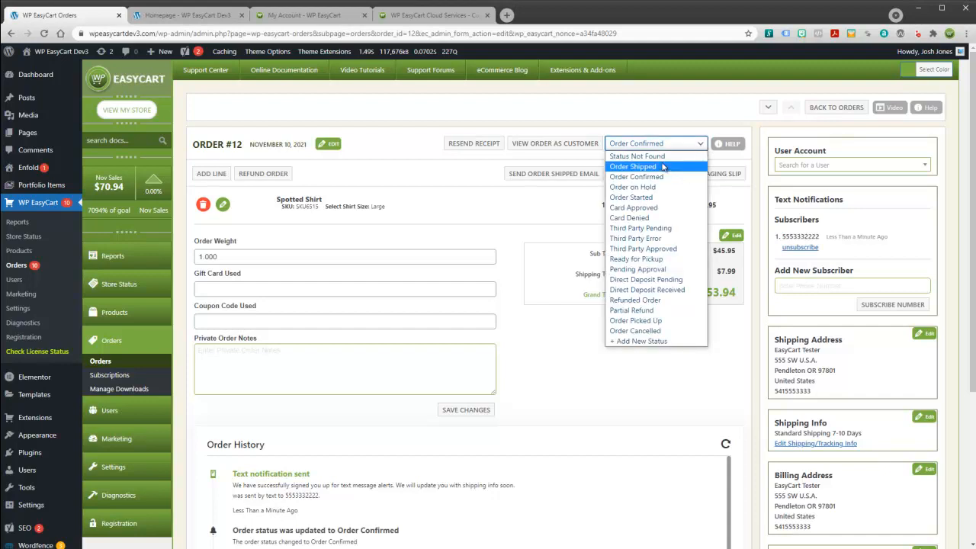
click(678, 128)
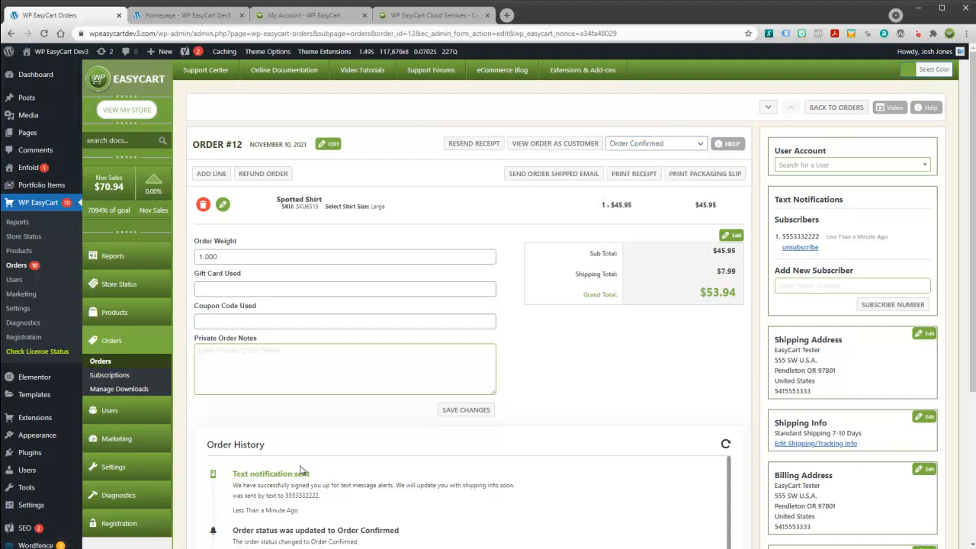
scroll(303, 474, down, 1)
scroll(368, 468, up, 2)
scroll(755, 399, down, 2)
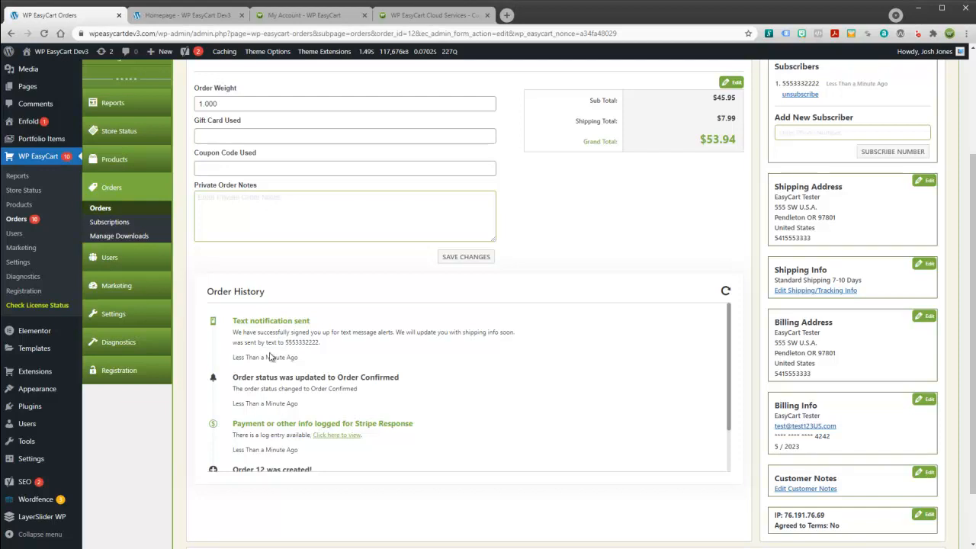
right_click(695, 339)
mouse_move(730, 316)
mouse_down()
mouse_move(730, 354)
mouse_move(721, 312)
mouse_up()
scroll(490, 357, up, 2)
Change the order status to Order Shipped and scroll down to the order history.
click(700, 145)
click(701, 146)
click(700, 146)
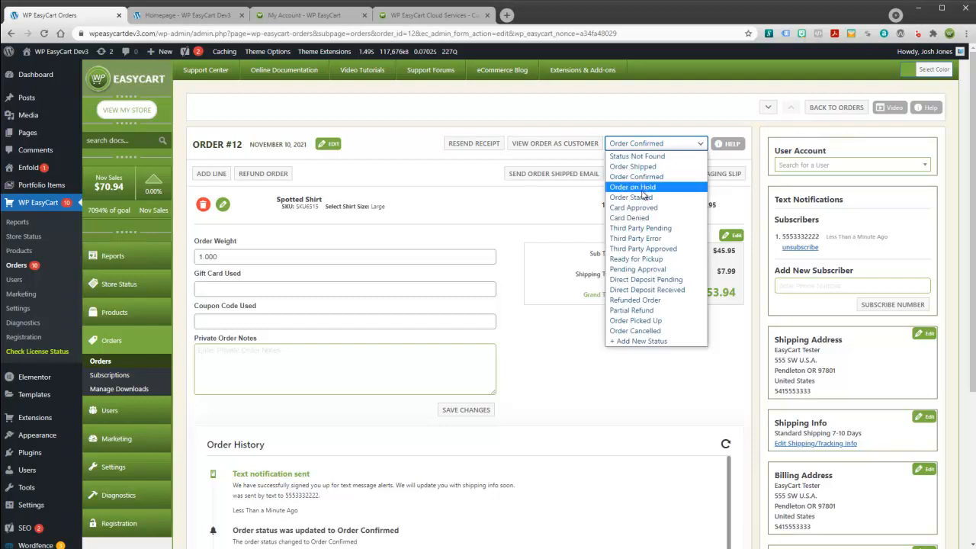
click(647, 166)
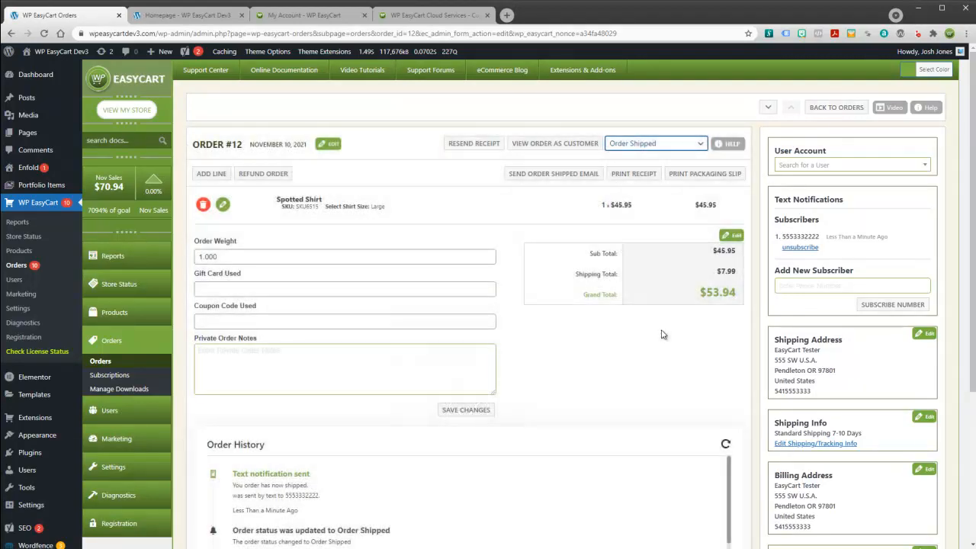
scroll(662, 334, down, 2)
scroll(662, 334, down, 4)
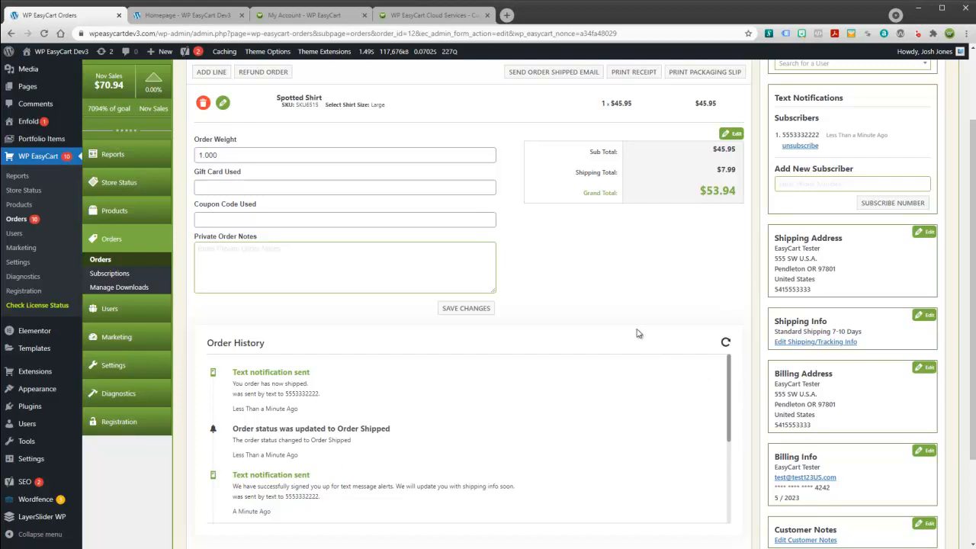
Set the shipping carrier to FedEx with tracking number 38292 and save the shipping info.
click(924, 314)
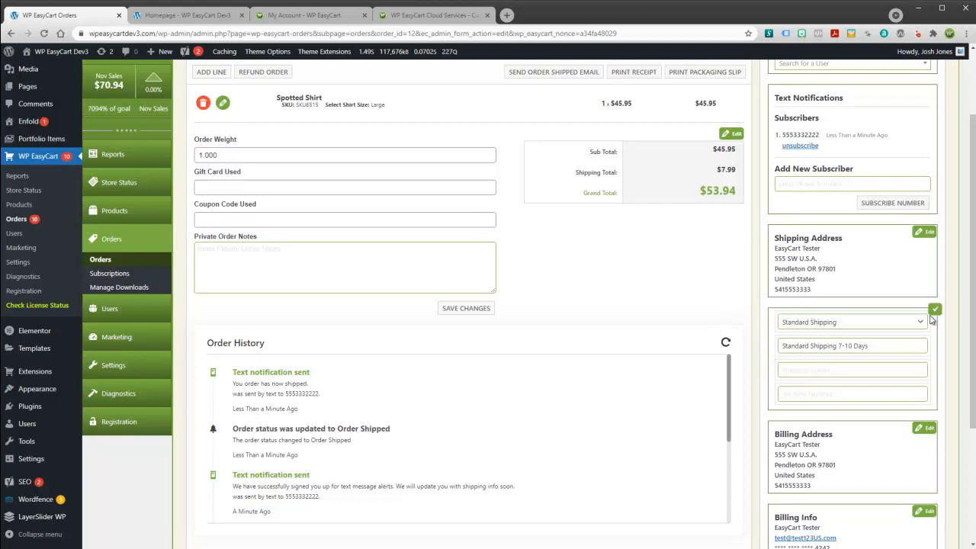
click(811, 371)
text(FedEx)
key(Tab)
text(38292)
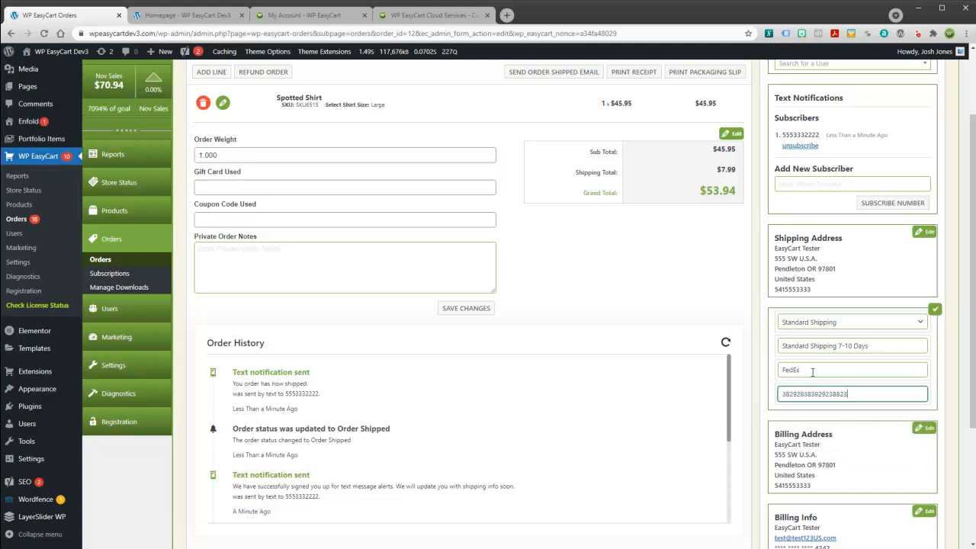
click(935, 308)
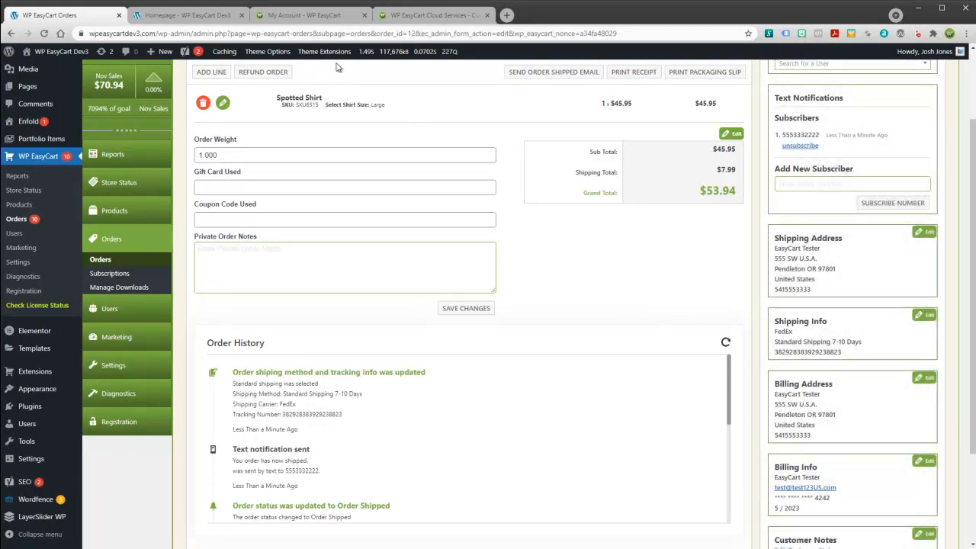
Open the store settings in a new tab and go to the checkout settings.
click(396, 18)
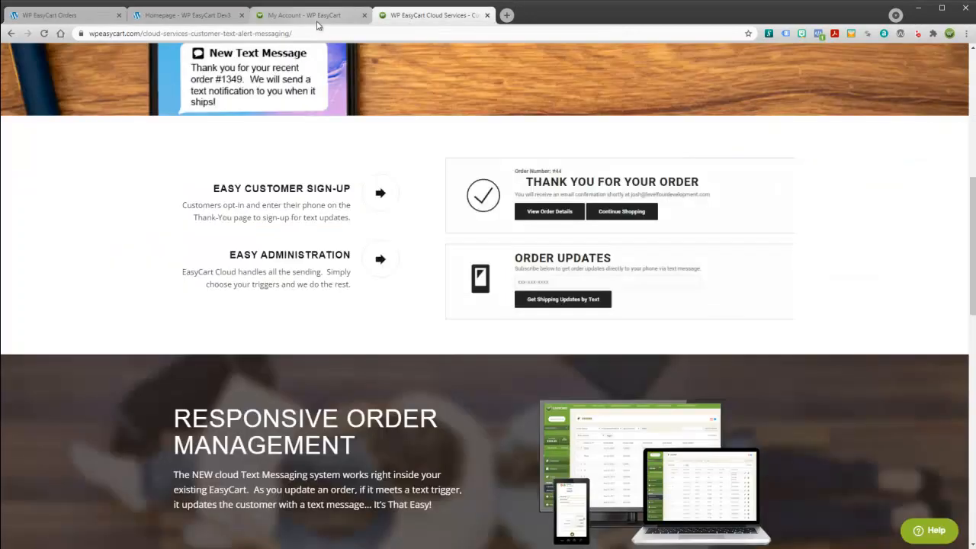
click(313, 15)
click(190, 15)
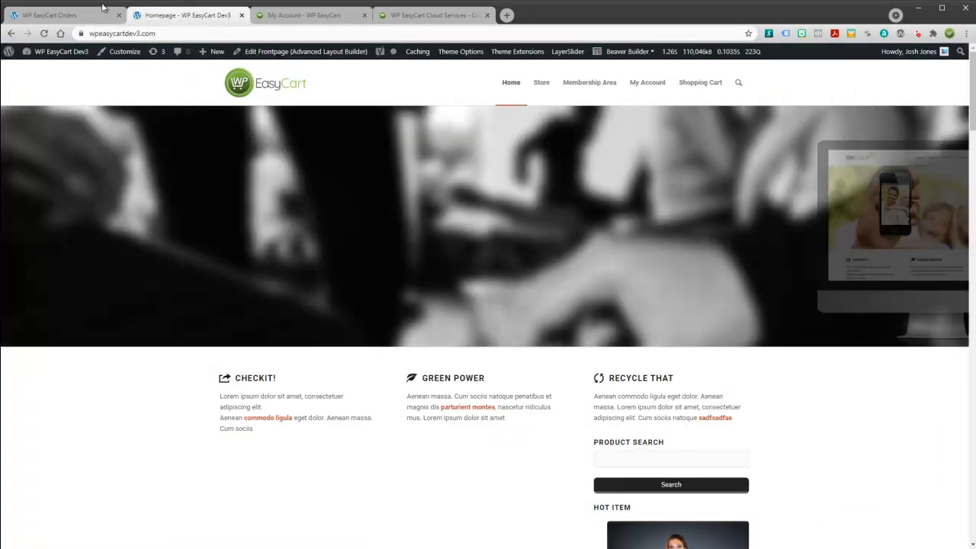
click(122, 14)
middle_click(113, 365)
click(188, 16)
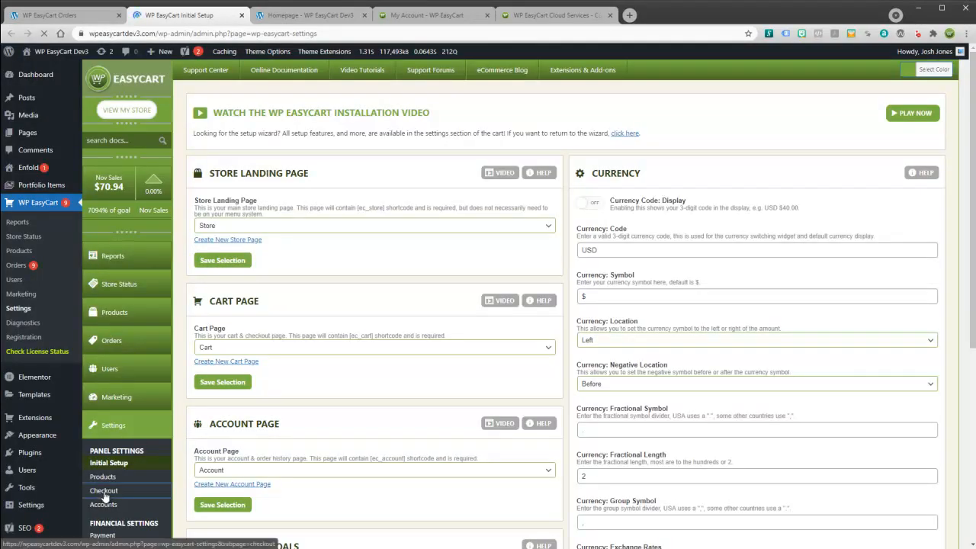
click(104, 493)
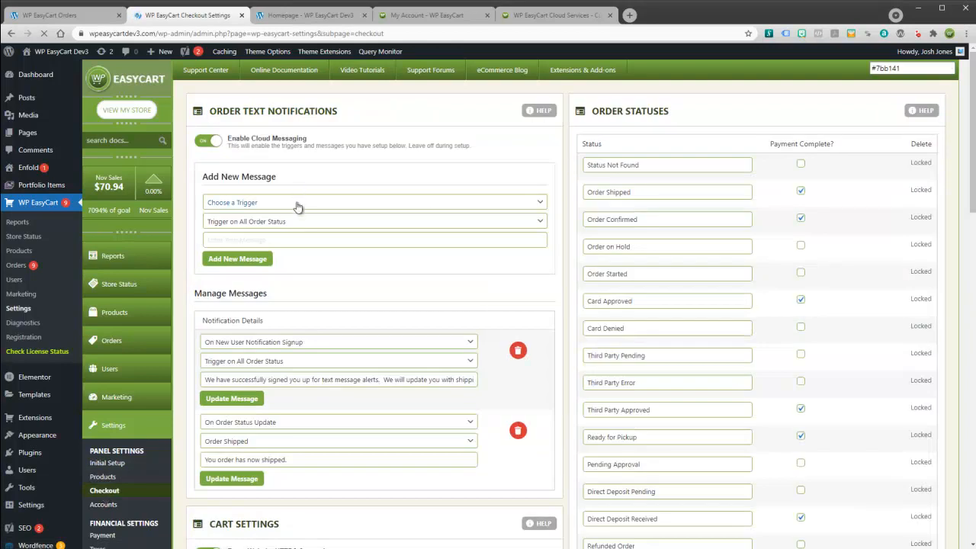
Start a new text message with the On Shipping Tracking Update trigger.
scroll(297, 213, down, 1)
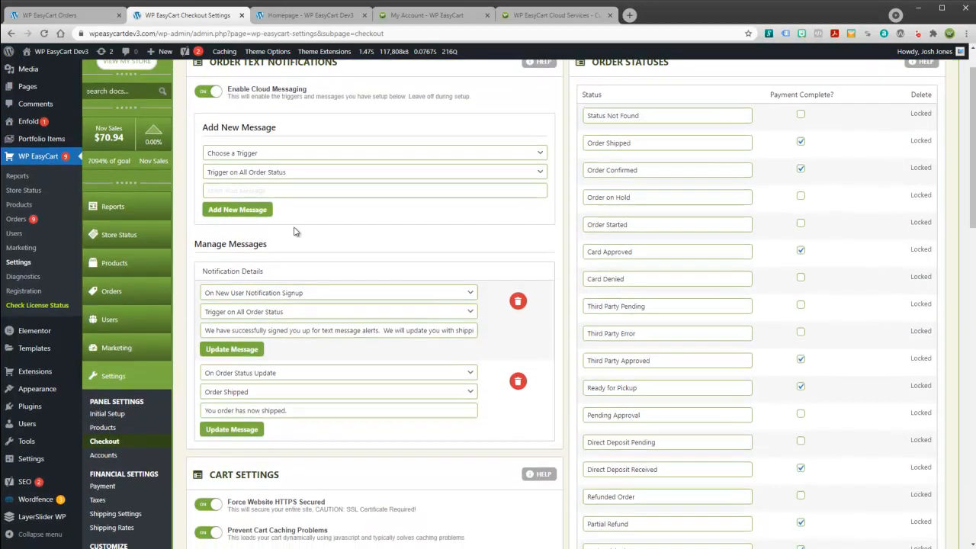
click(276, 155)
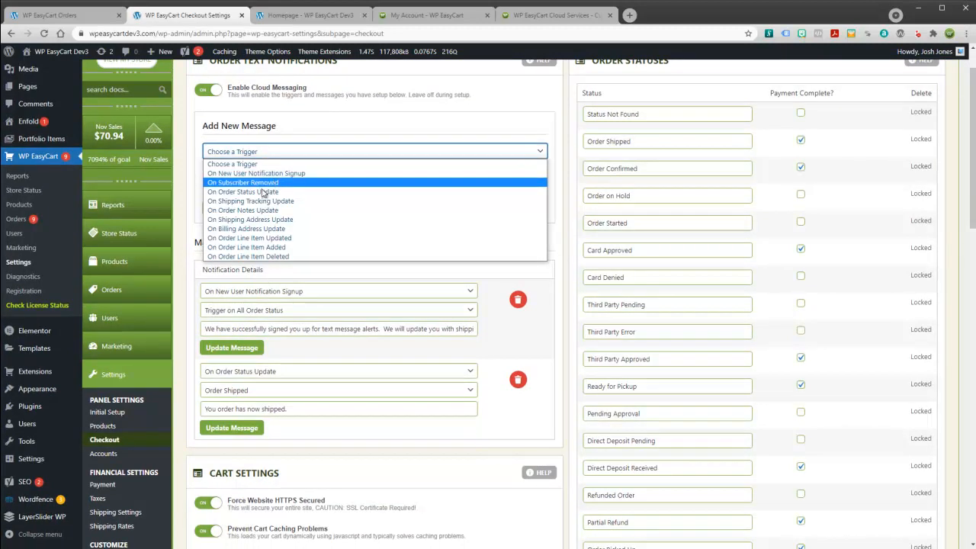
click(254, 201)
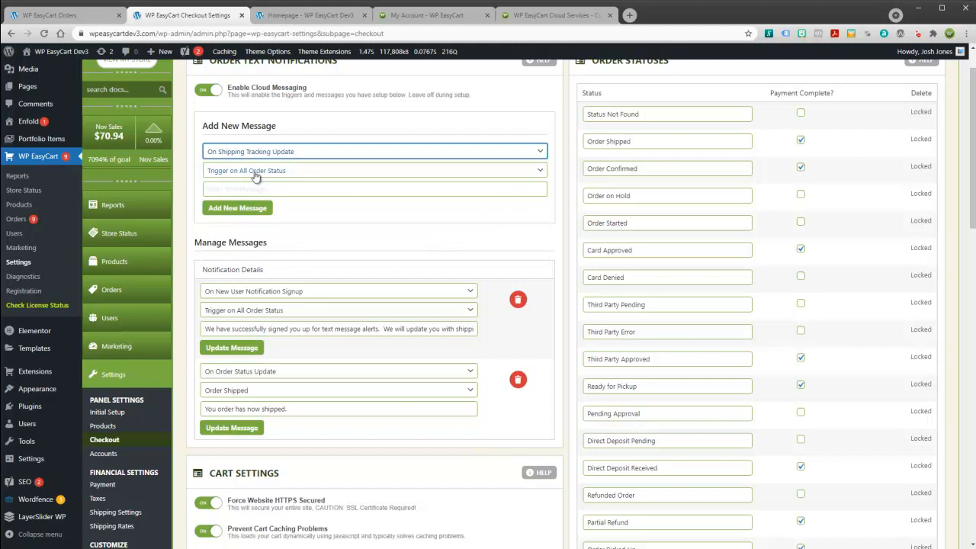
click(265, 190)
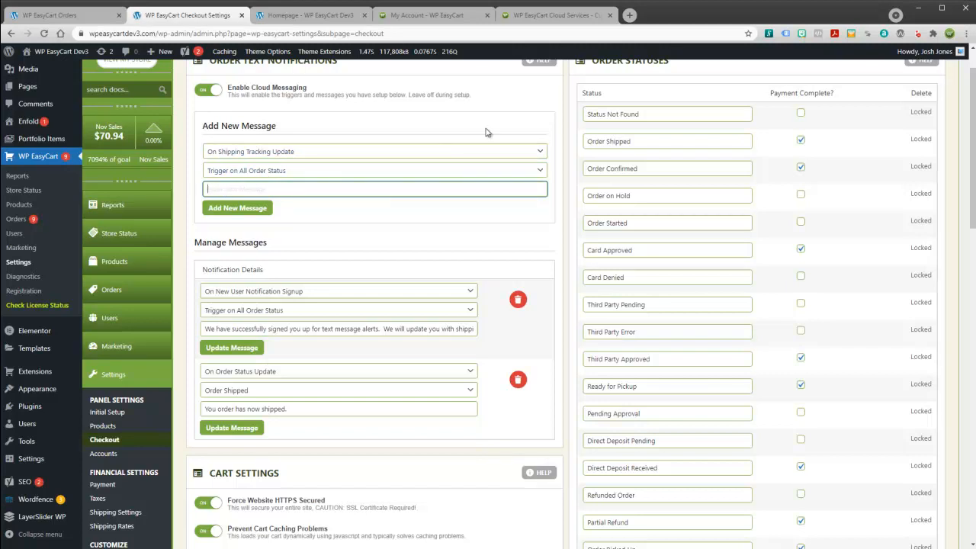
scroll(535, 60, up, 1)
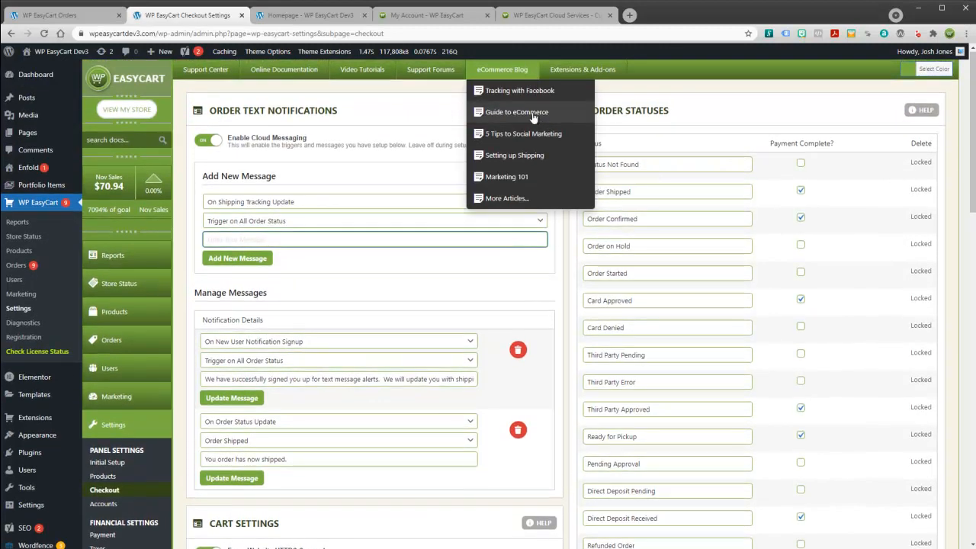
Open the text notifications help guide and select the {shipping_carrier} tag under Shipping Tracking Info Updated.
click(541, 112)
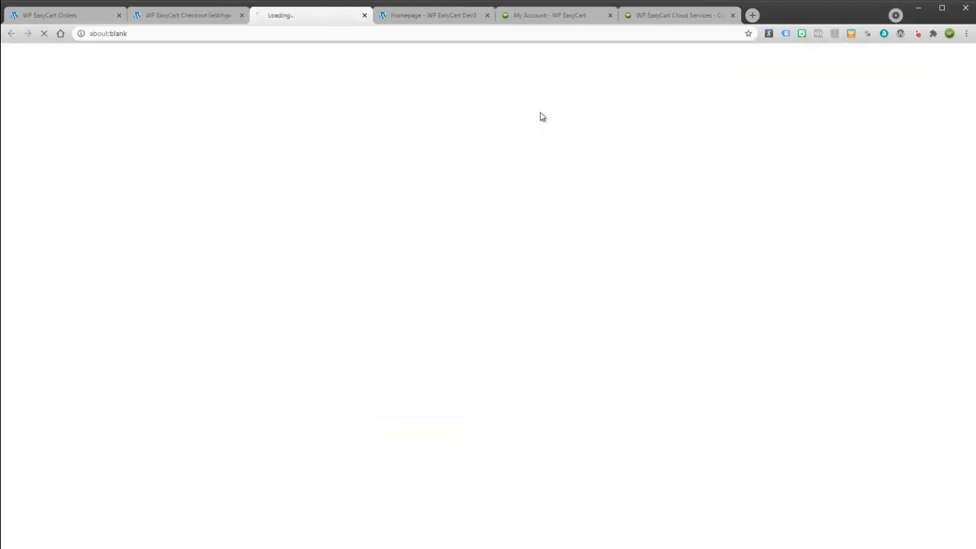
scroll(777, 315, down, 15)
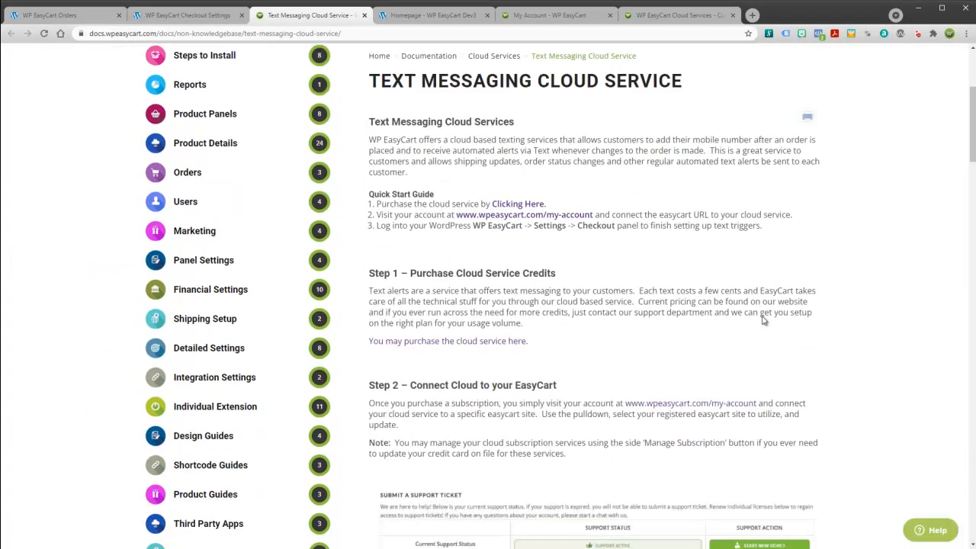
scroll(758, 321, down, 7)
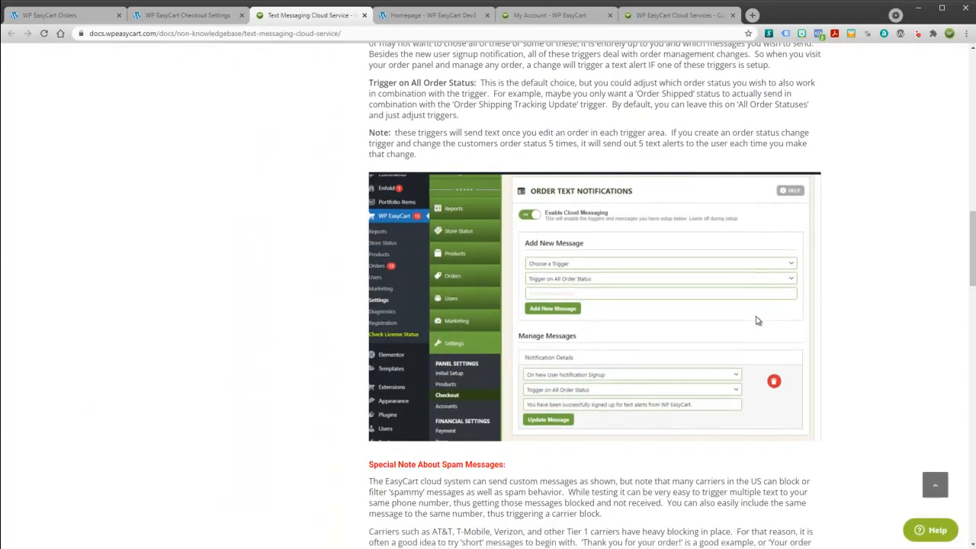
scroll(747, 316, down, 1)
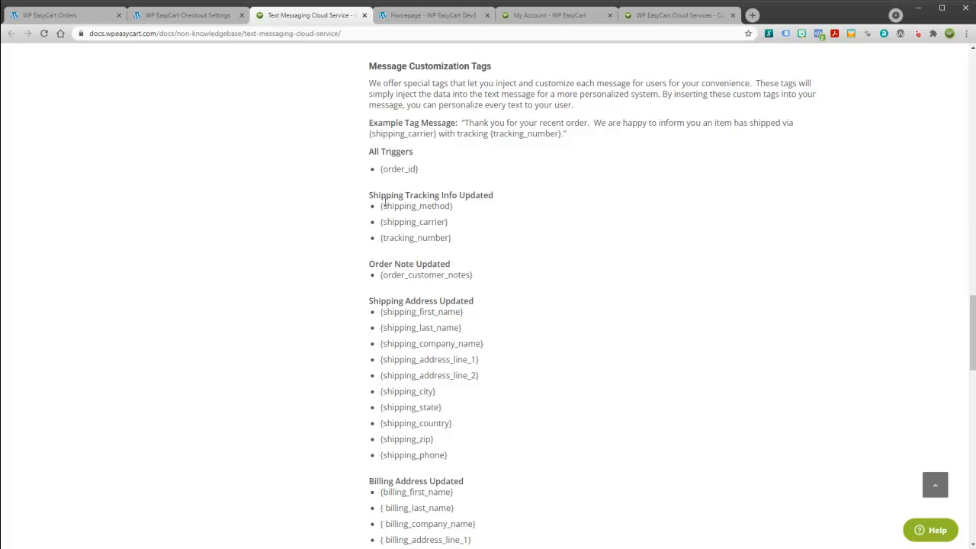
drag(382, 171, 419, 169)
drag(371, 195, 500, 199)
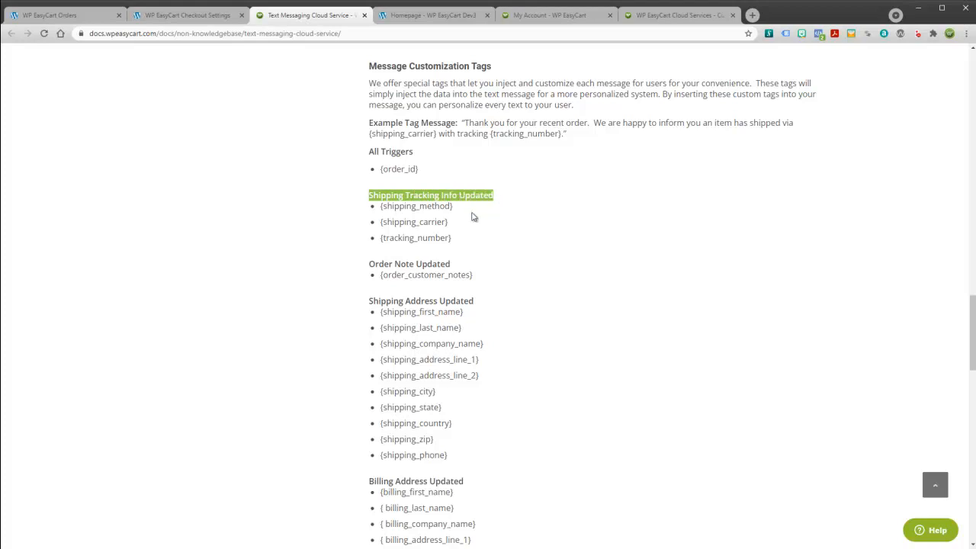
drag(457, 224, 382, 227)
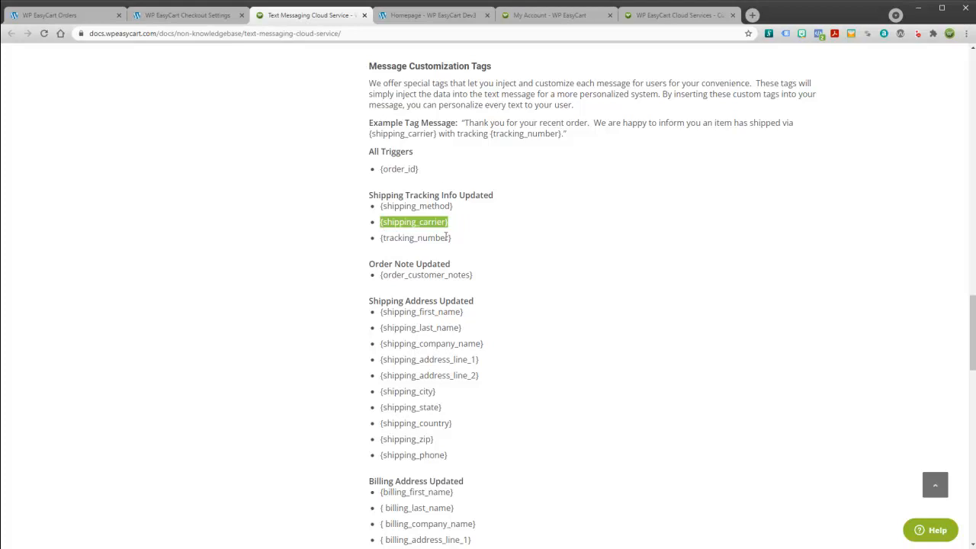
Write 'Your package shipped with' plus the {shipping_carrier} and {tracking_number} tags, then add the message.
click(161, 17)
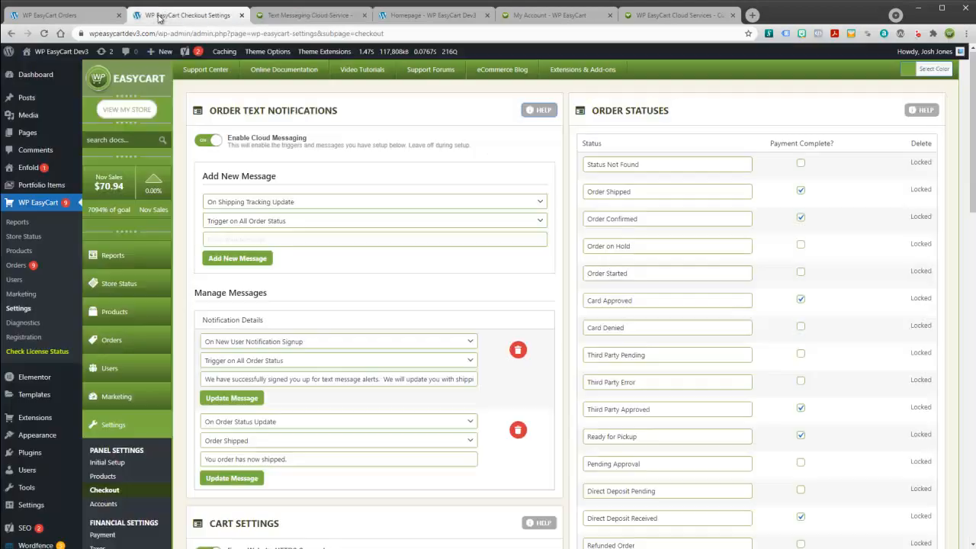
click(226, 241)
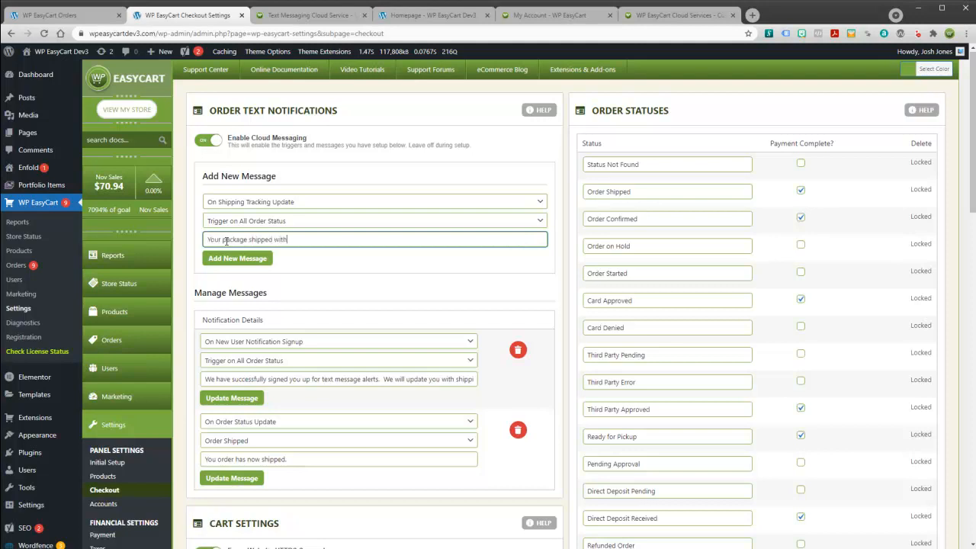
text(Your package shipped with)
text((shipping_carrier))
click(313, 15)
drag(452, 238, 379, 238)
key(ctrl+c)
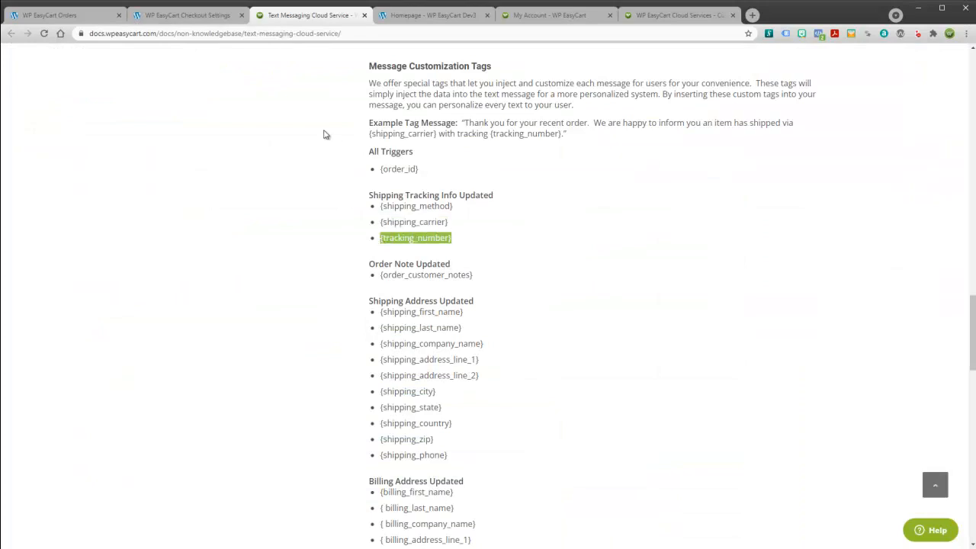
click(187, 15)
key(ctrl+v)
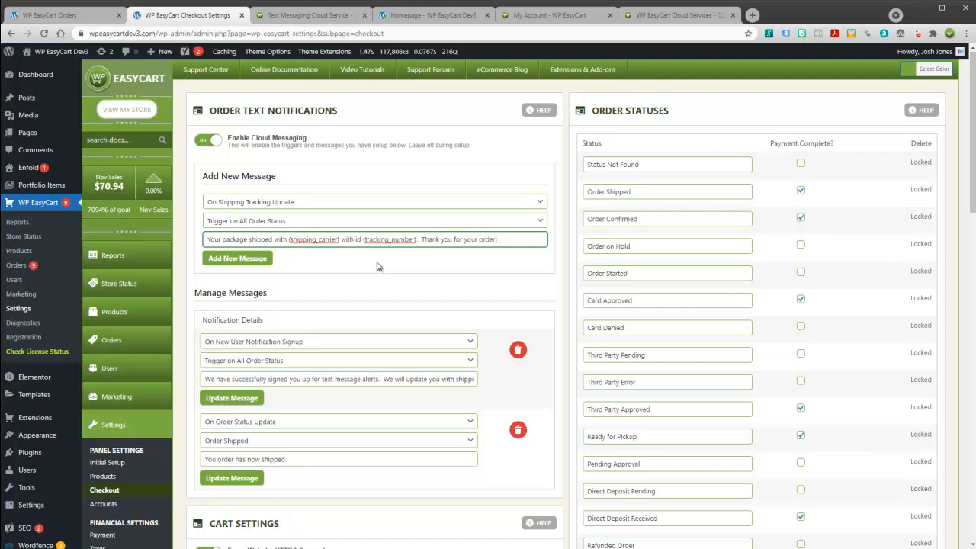
click(259, 259)
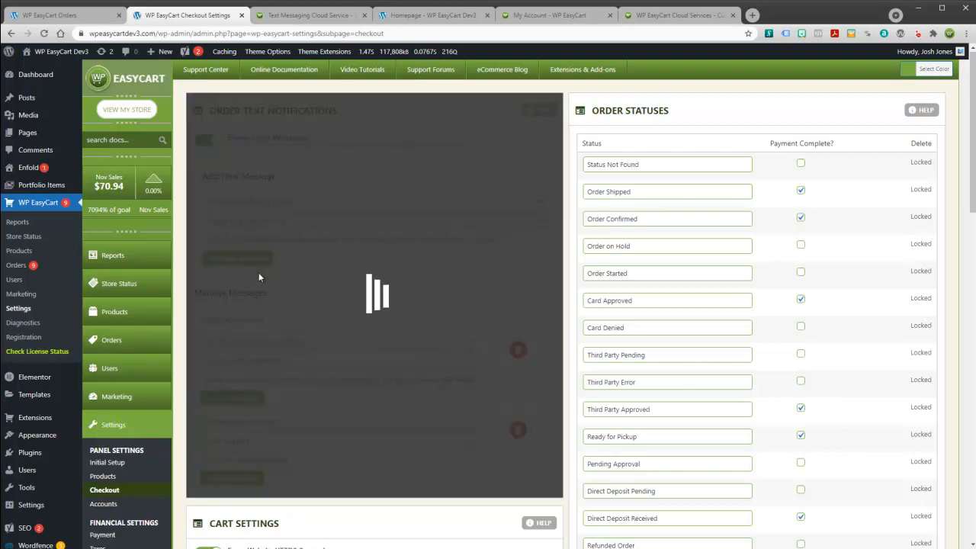
scroll(315, 338, down, 1)
scroll(316, 338, down, 1)
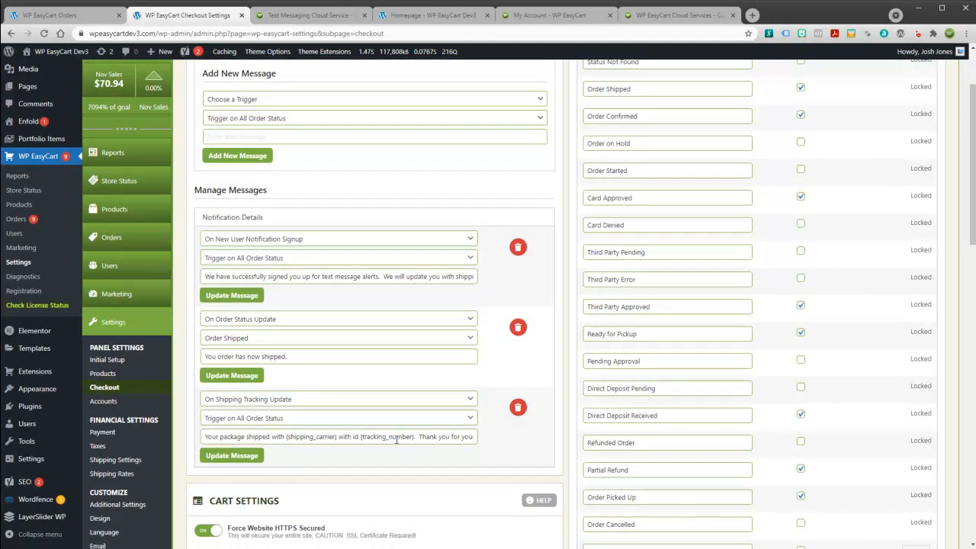
Change order #12's carrier to FedEx 2nd Day, append 234324 to the tracking number, and save.
click(76, 16)
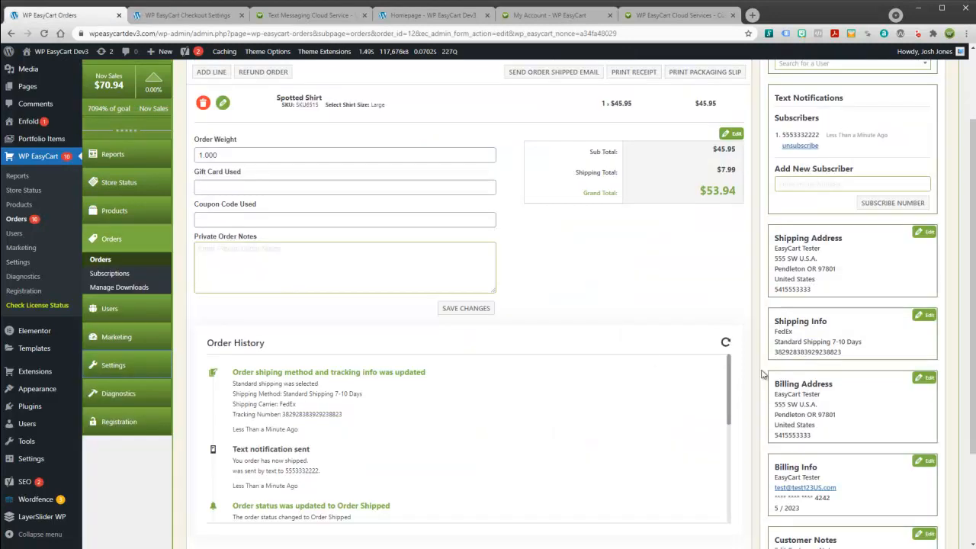
click(925, 316)
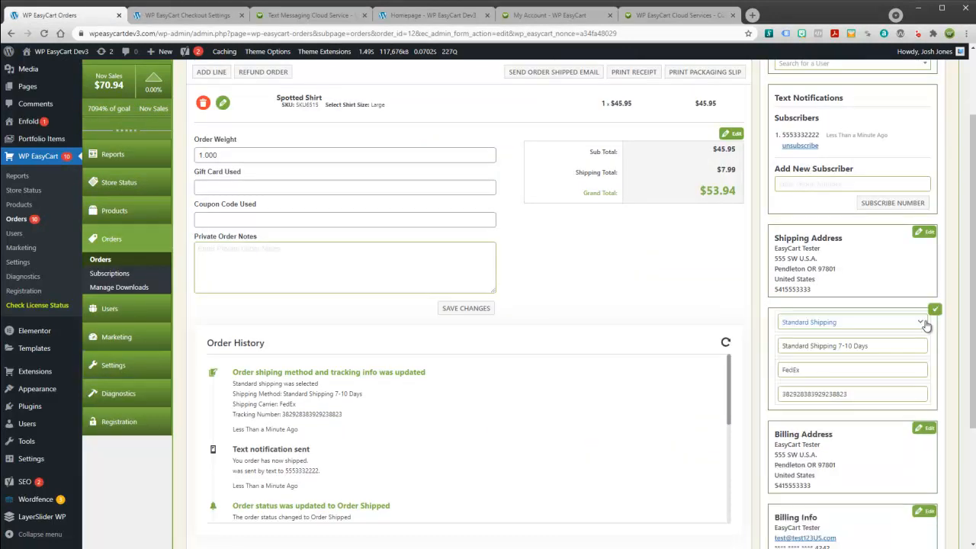
click(804, 370)
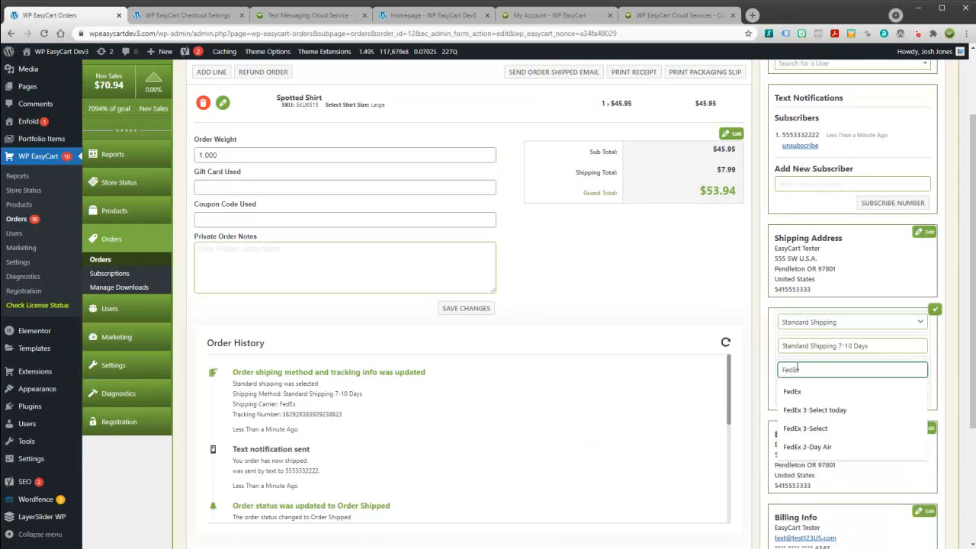
text(2nd DAy)
key(Tab)
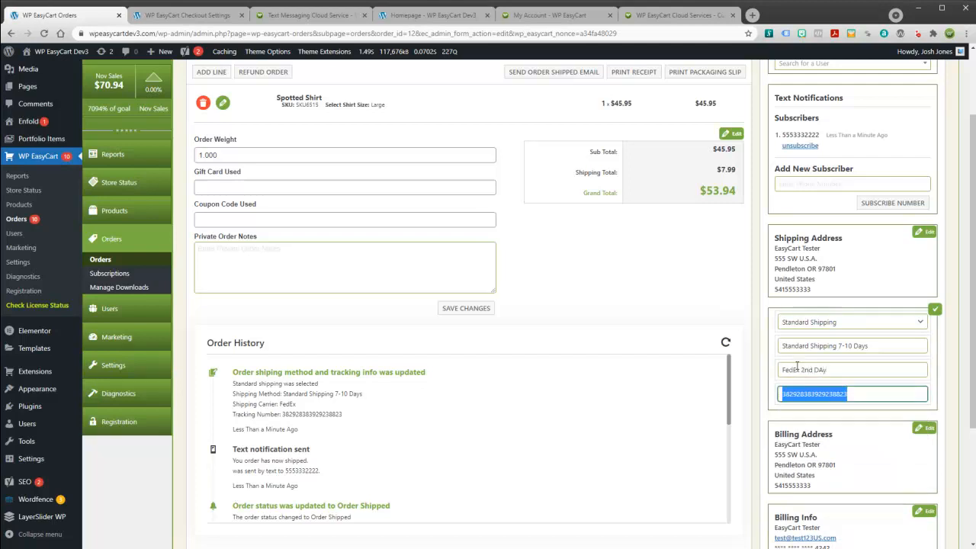
click(855, 392)
text(234324r)
click(934, 309)
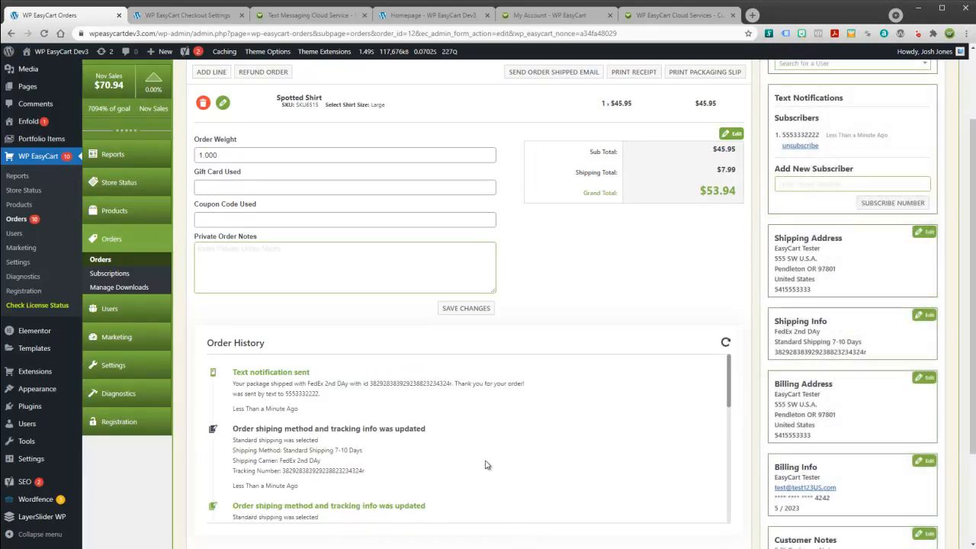
Review the sent tracking-update text message entry in the order history.
drag(233, 387, 529, 386)
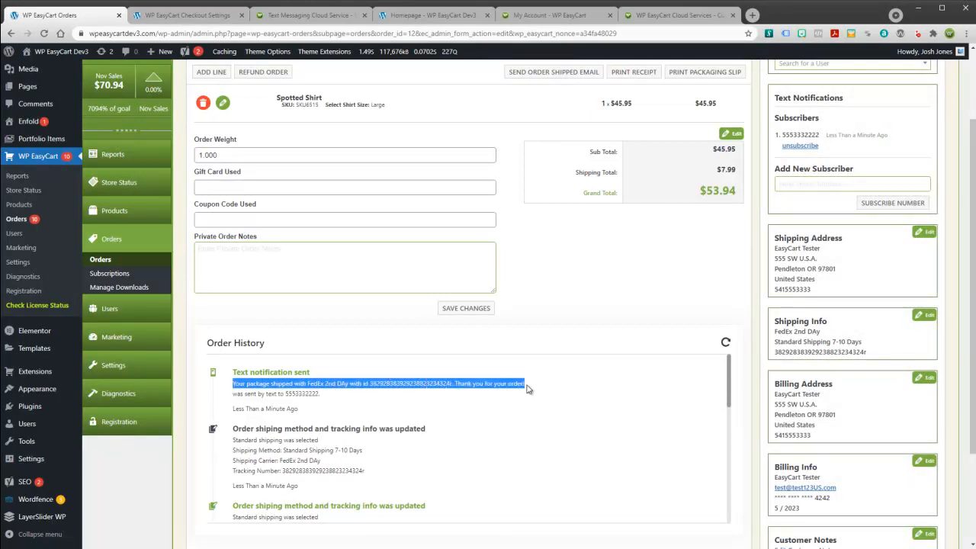
click(483, 395)
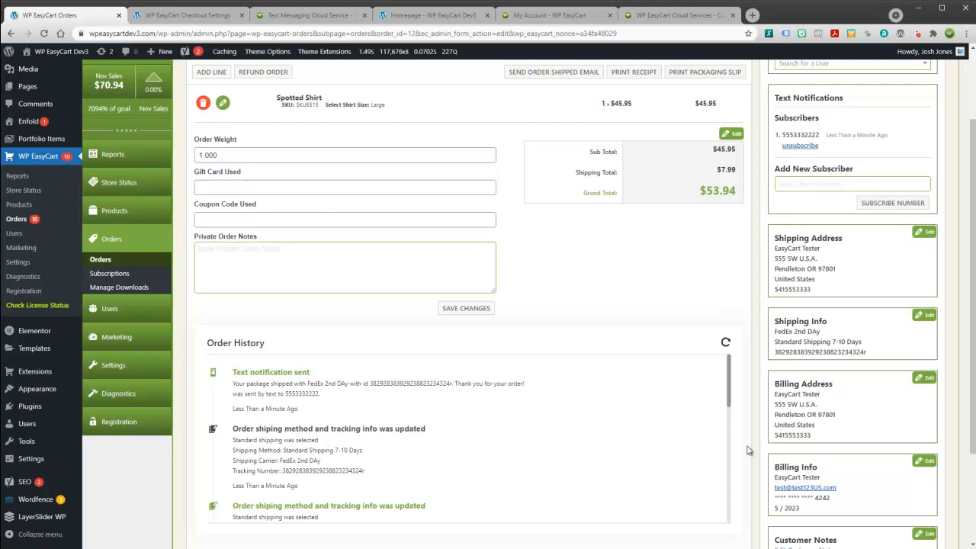
scroll(728, 372, down, 3)
scroll(729, 372, up, 3)
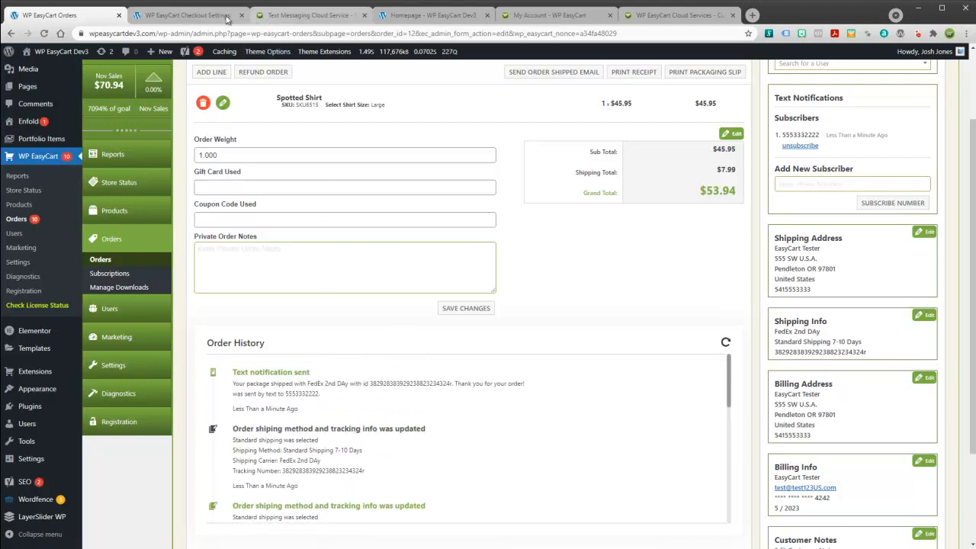
Return to the text notification settings tab and open the Store Status page from the sidebar.
click(673, 15)
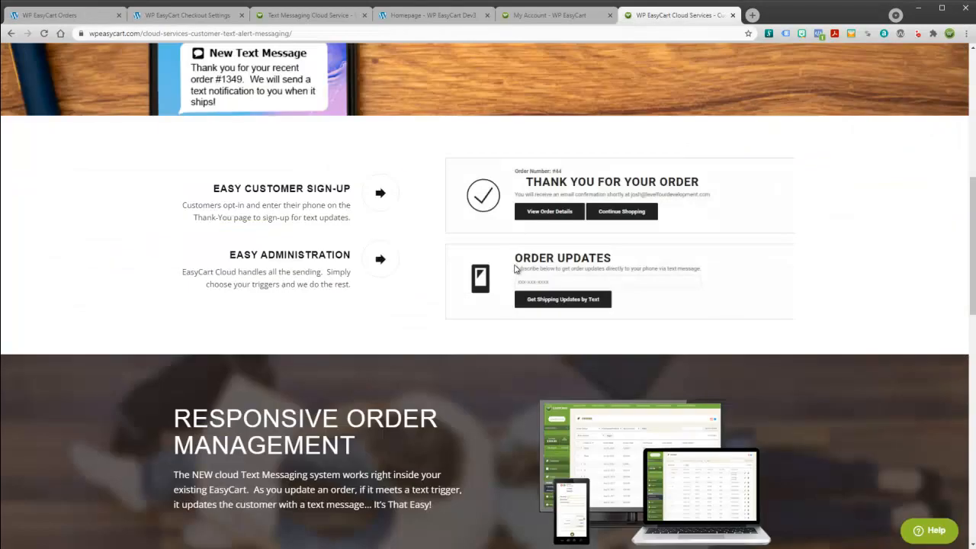
click(213, 22)
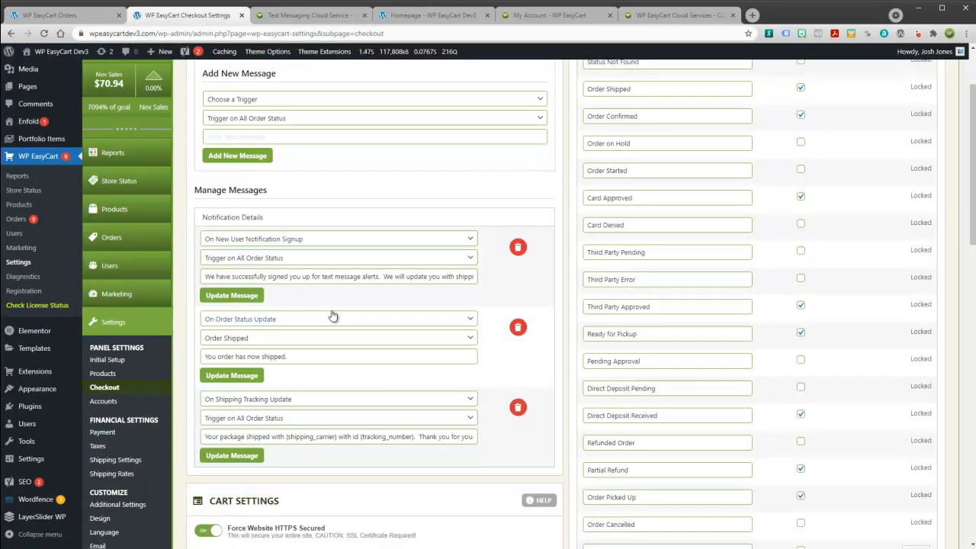
scroll(333, 316, up, 2)
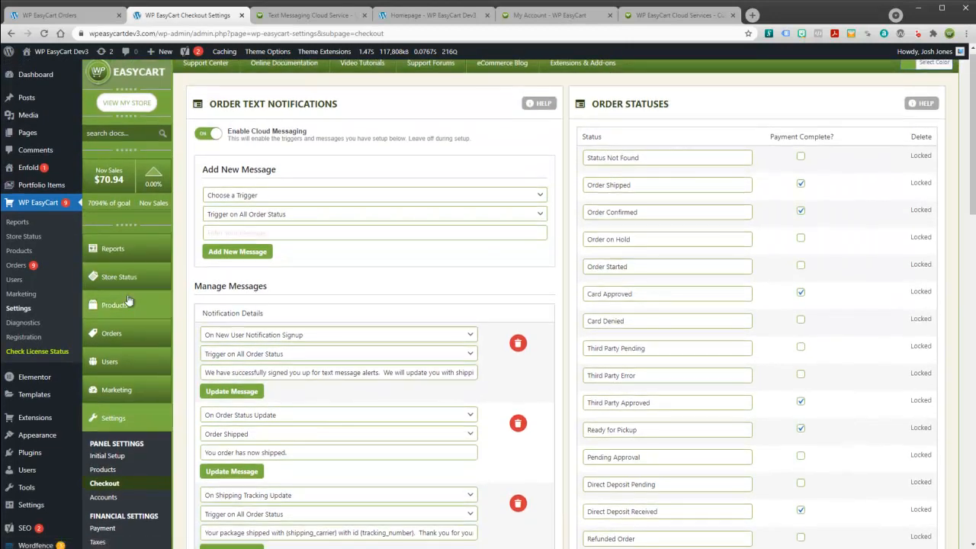
click(112, 282)
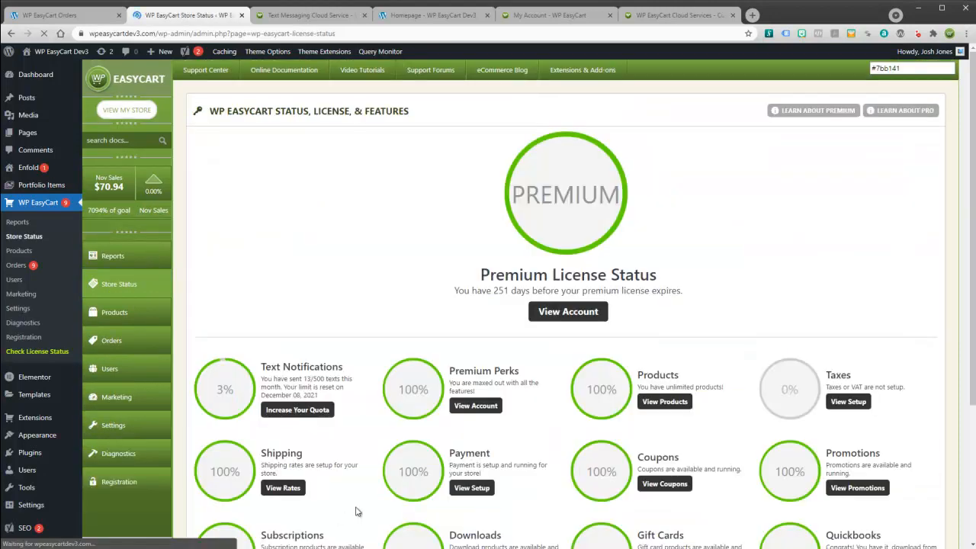
Check the Text Notifications usage of 13/500 texts sent and open the Increase Your Quota page.
drag(260, 369, 324, 398)
scroll(436, 442, down, 3)
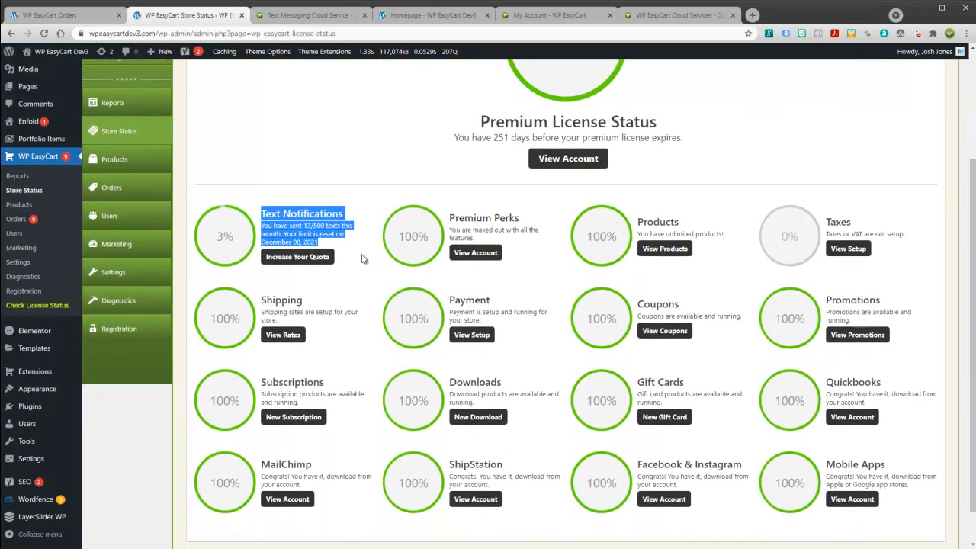
click(343, 246)
drag(308, 226, 323, 227)
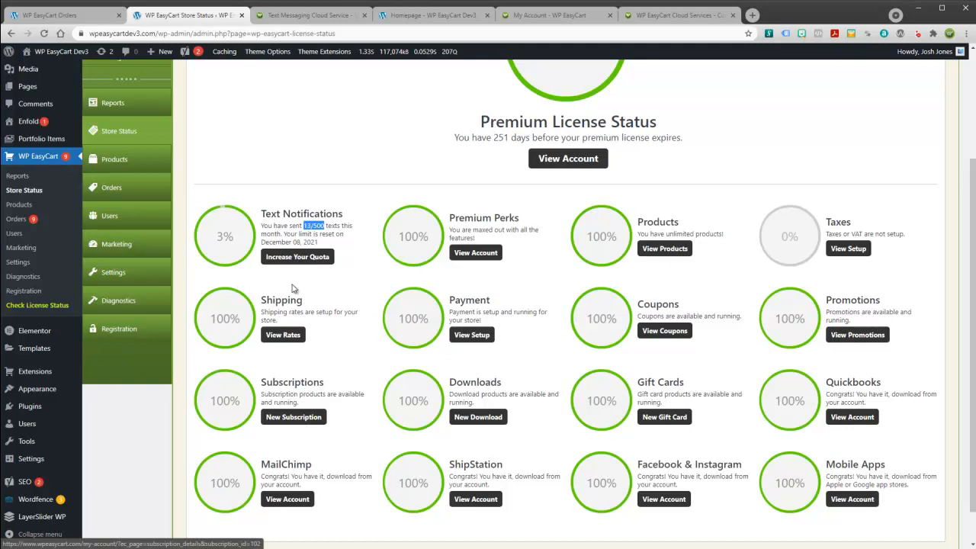
scroll(338, 281, up, 2)
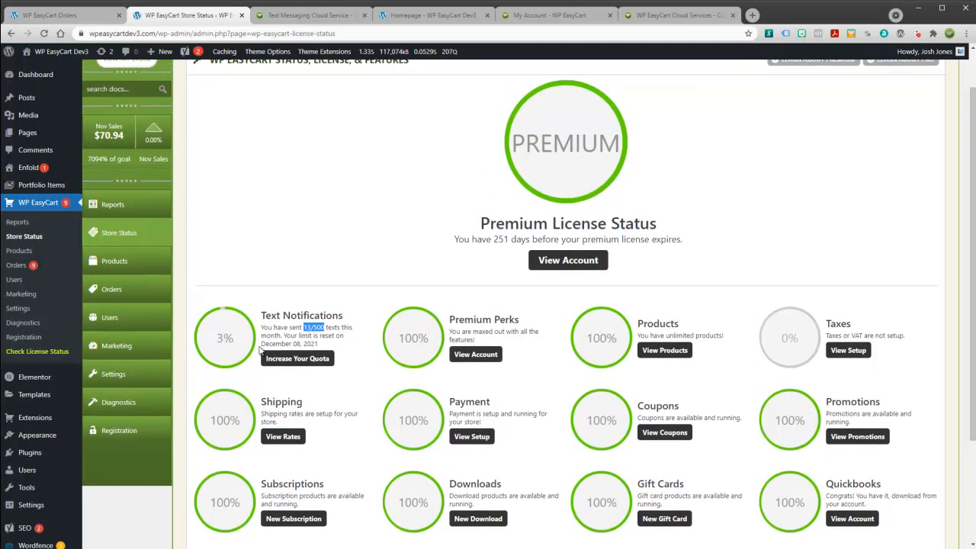
click(294, 360)
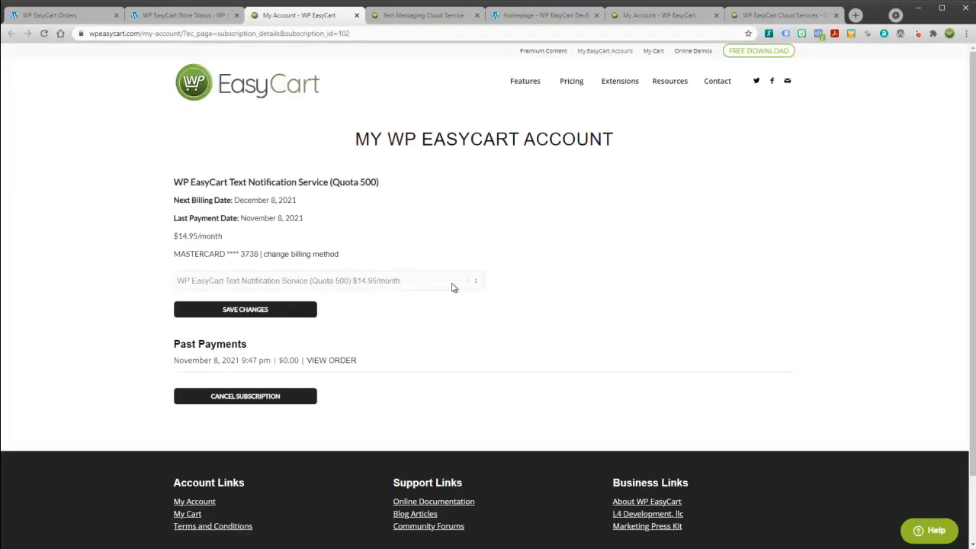
Compare the Quota 2000 plan, keep Quota 500, then return to the order showing the FedEx tracking text.
click(247, 285)
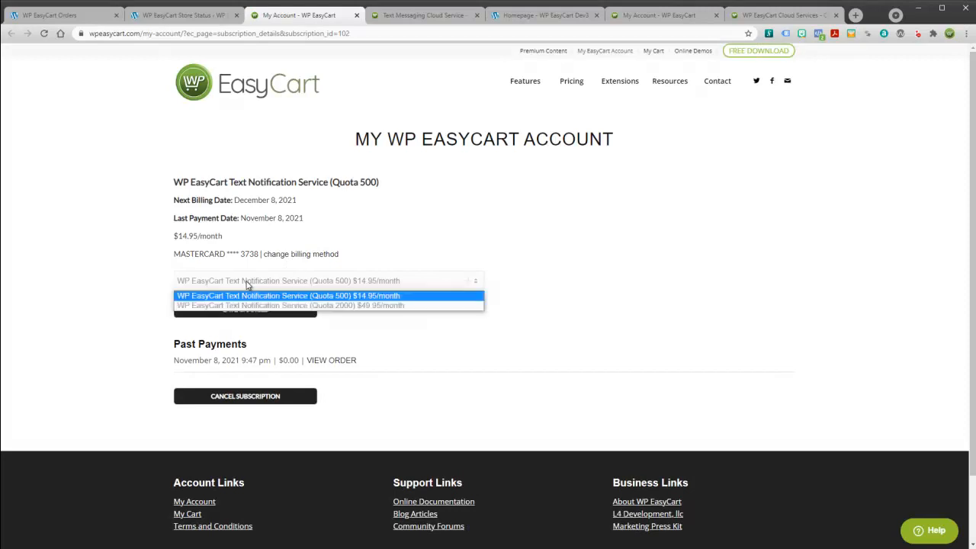
click(249, 284)
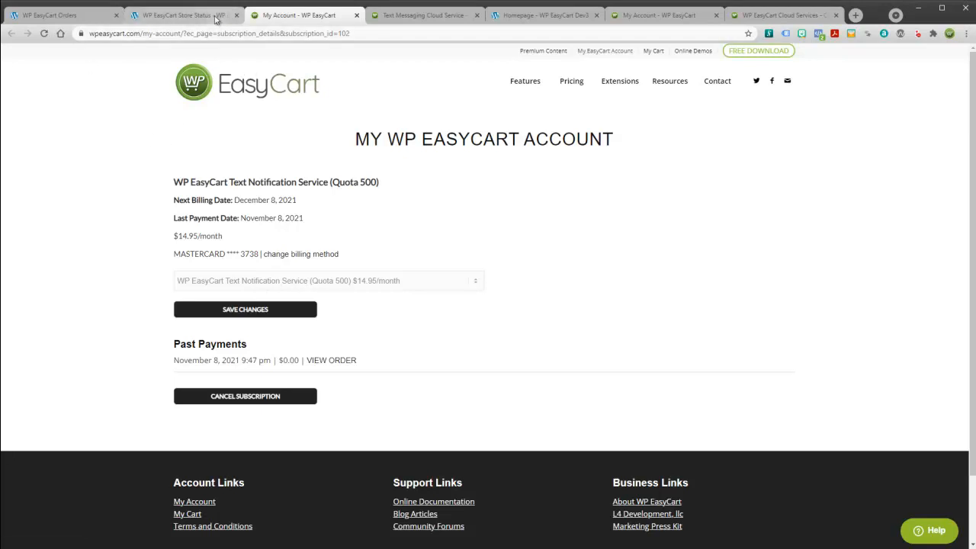
click(183, 14)
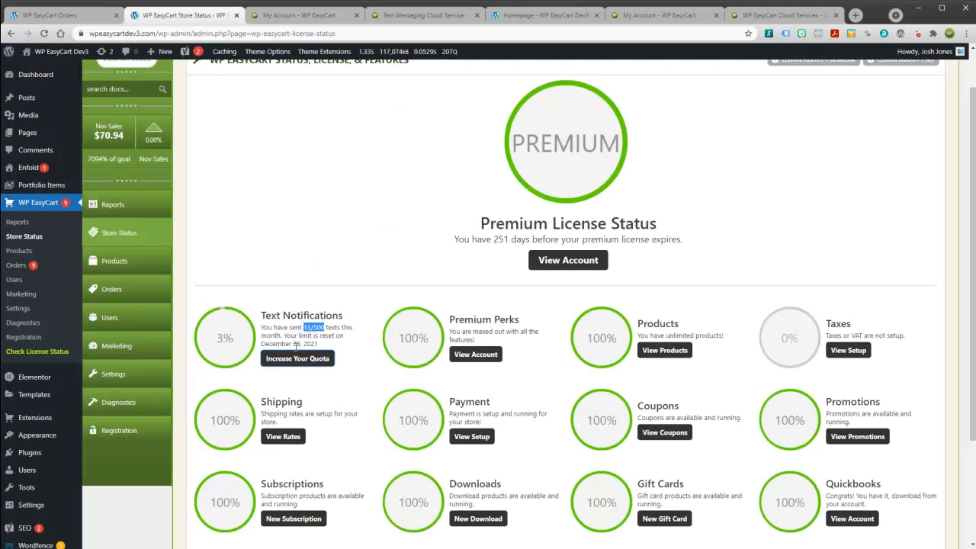
click(116, 374)
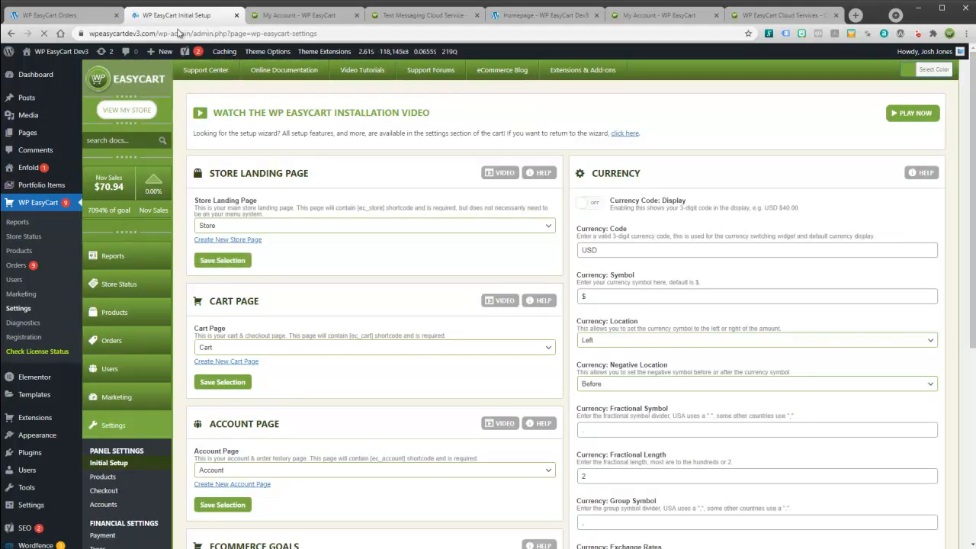
click(102, 18)
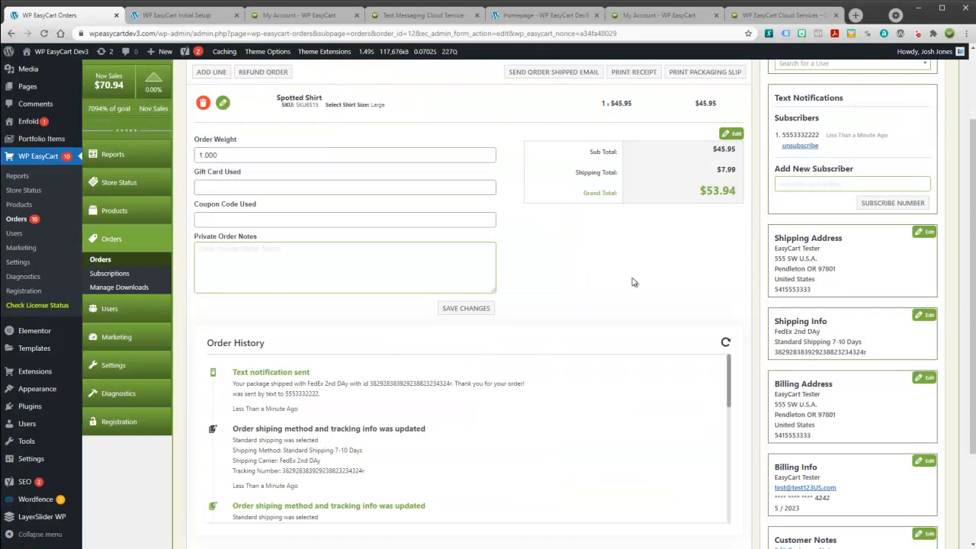